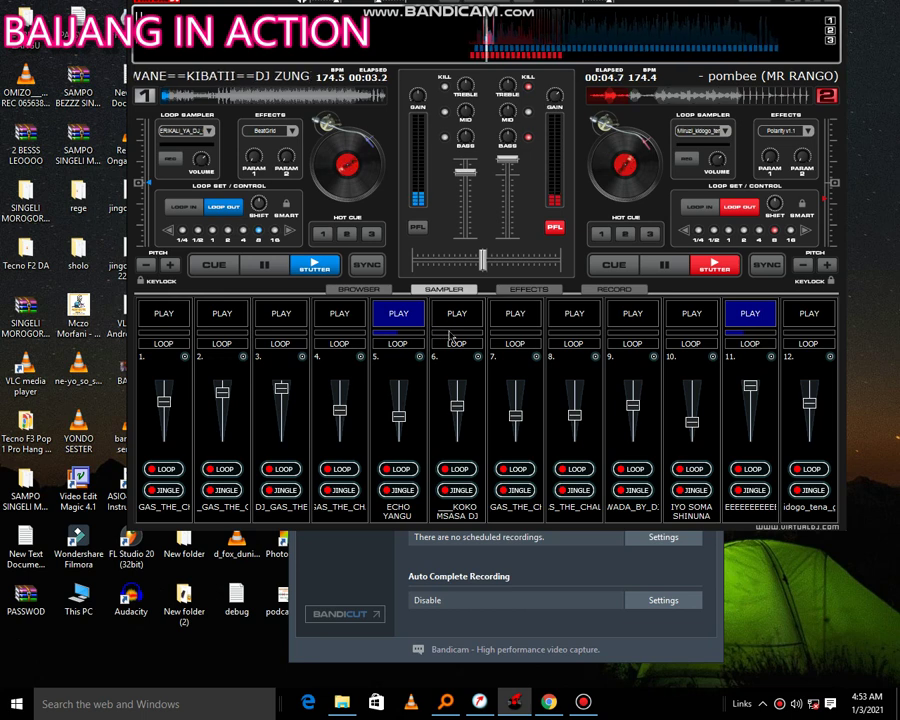
- Start the samples in sampler slots 4 and 7, and stop the one in slot 11
{"action": "left_click", "coordinate": [341, 313]}
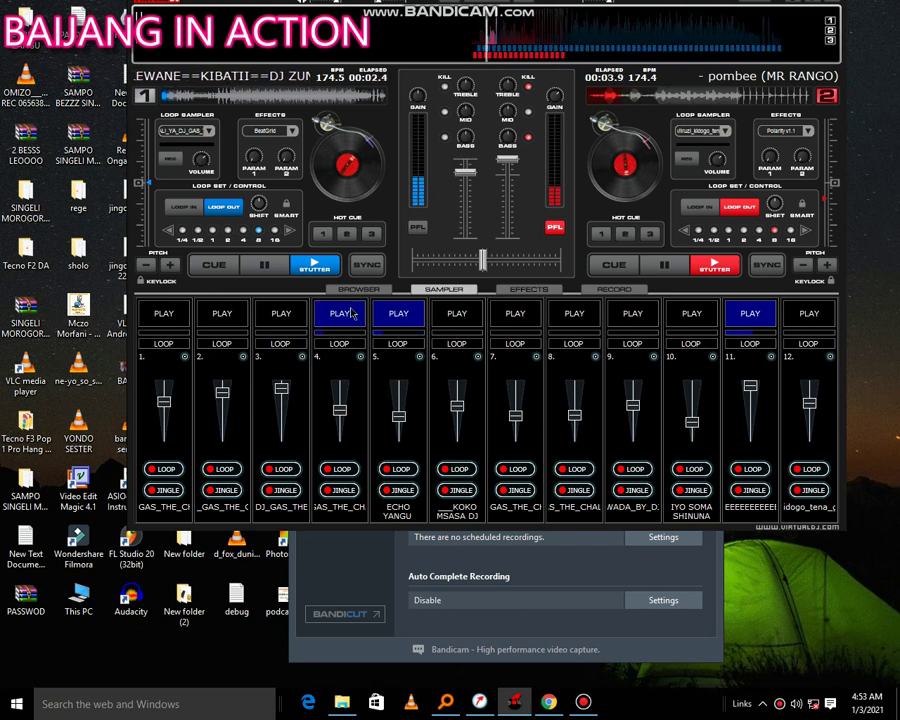
{"action": "left_click", "coordinate": [746, 320]}
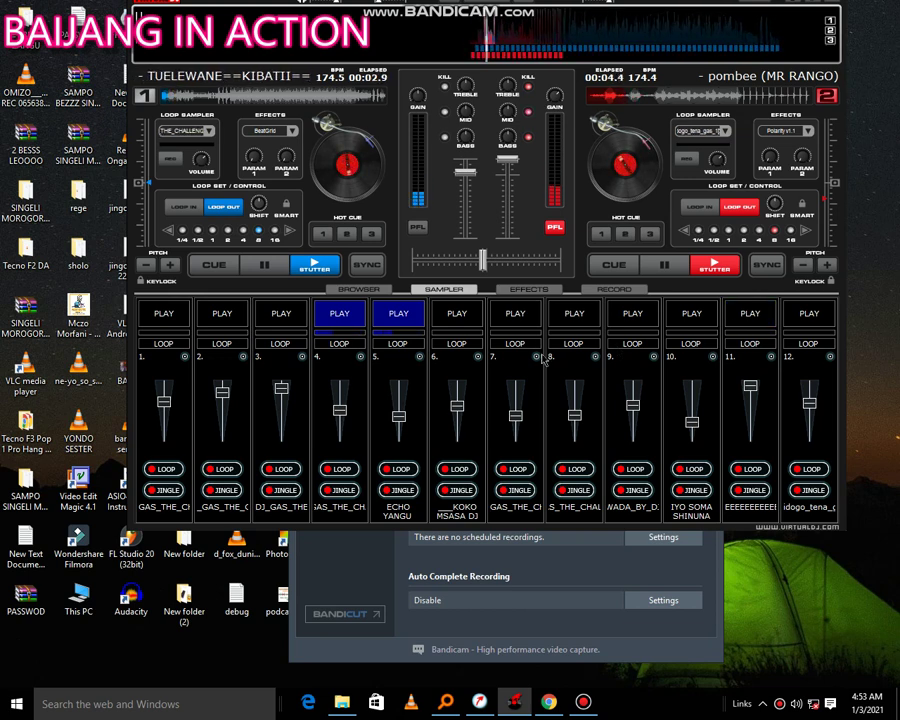
{"action": "left_click", "coordinate": [519, 322]}
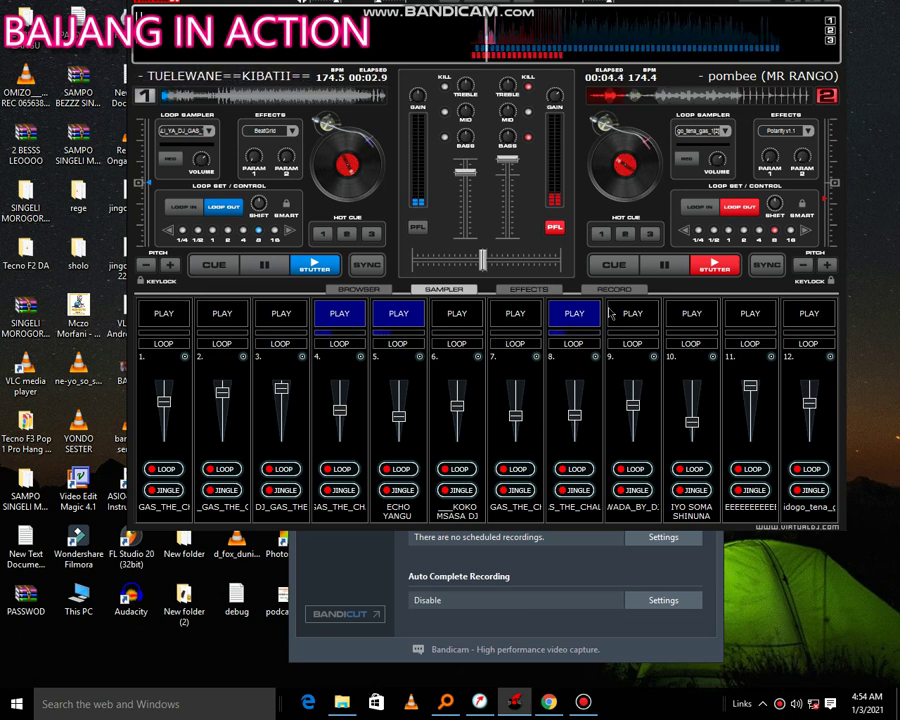
- Start sampler slot 10, play slot 11 briefly, and stop slot 8
{"action": "left_click", "coordinate": [680, 322]}
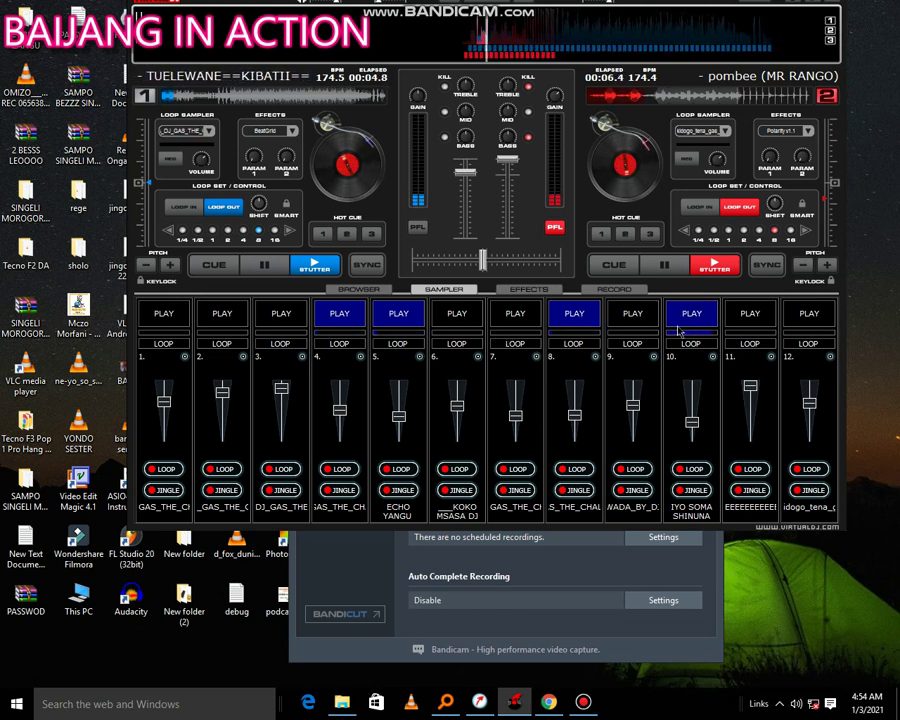
{"action": "left_click", "coordinate": [740, 326]}
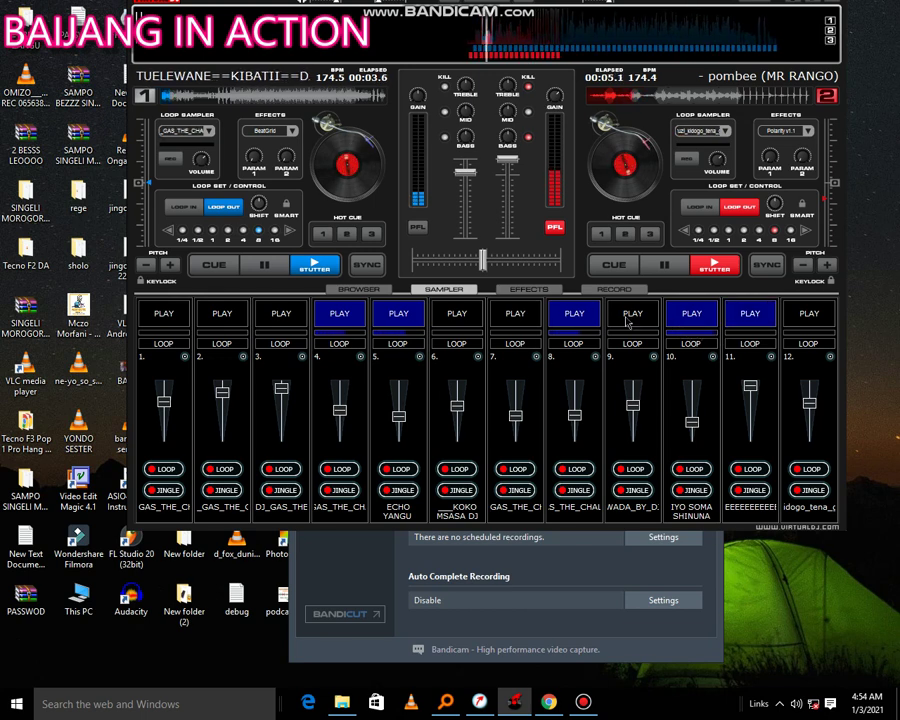
{"action": "left_click", "coordinate": [575, 315]}
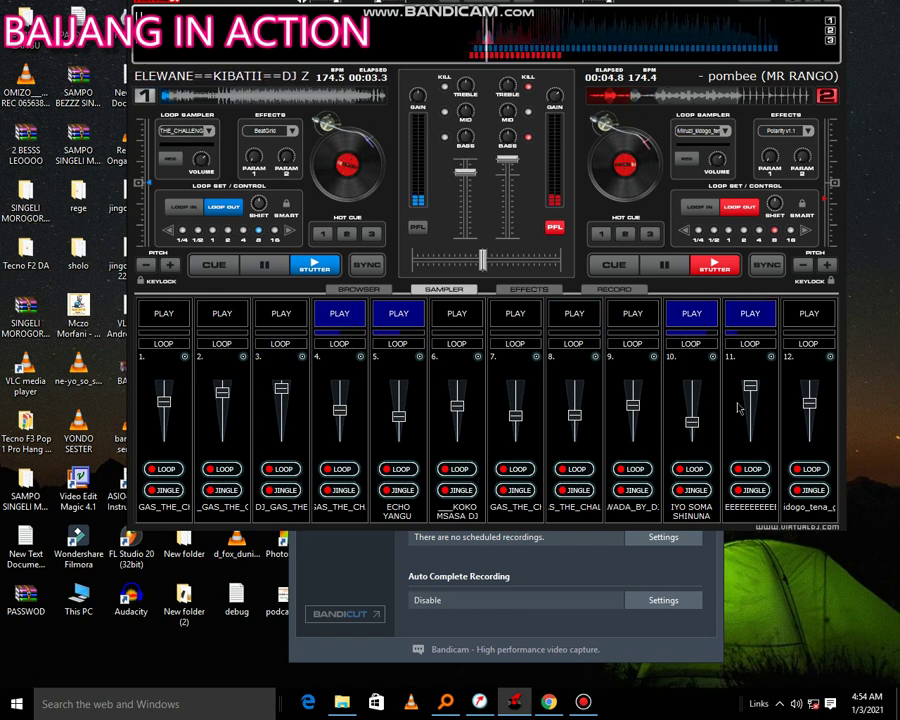
{"action": "left_click", "coordinate": [748, 313]}
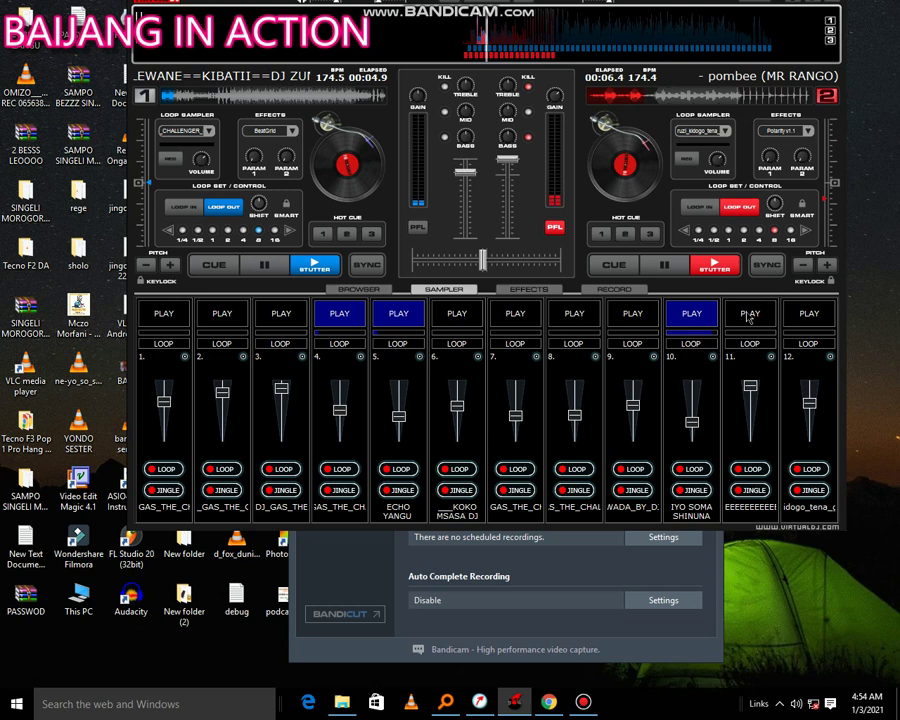
- Start sampler slots 9, 12 and 6, and stop slot 4
{"action": "left_click", "coordinate": [621, 316]}
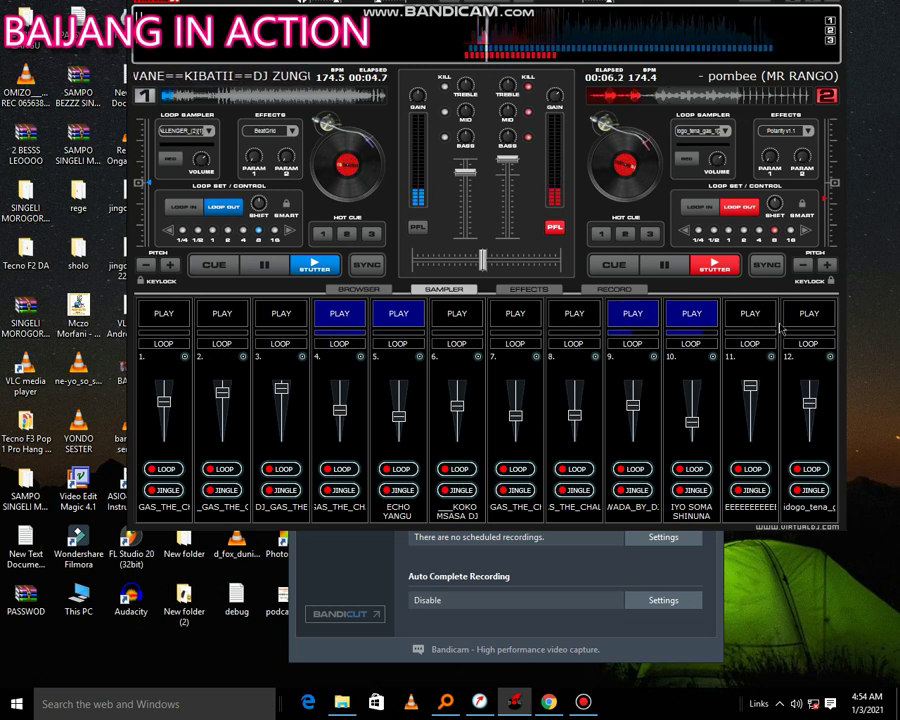
{"action": "left_click", "coordinate": [812, 316]}
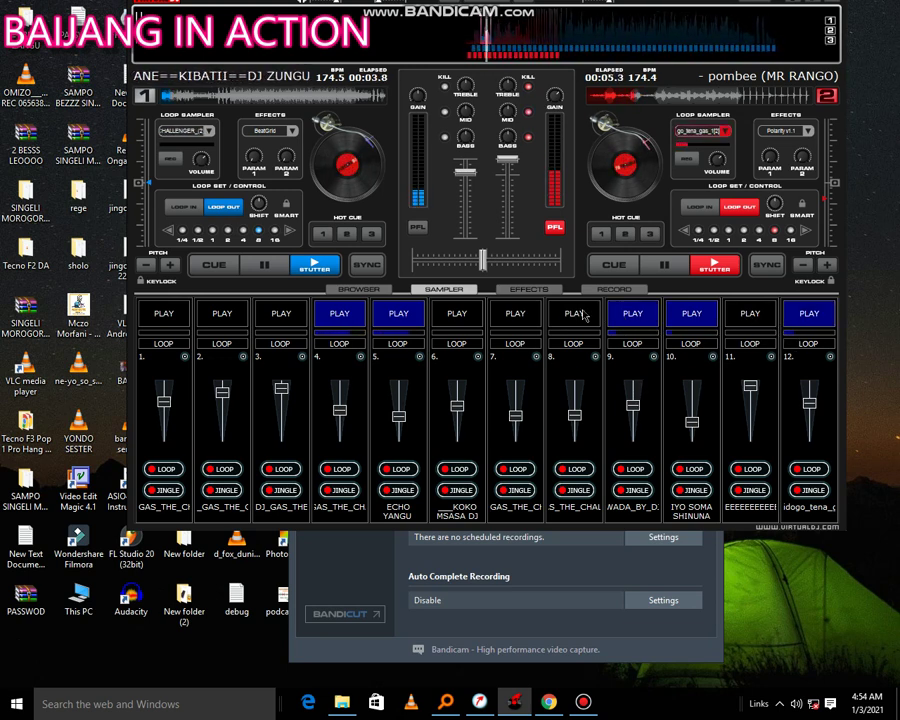
{"action": "left_click", "coordinate": [462, 315]}
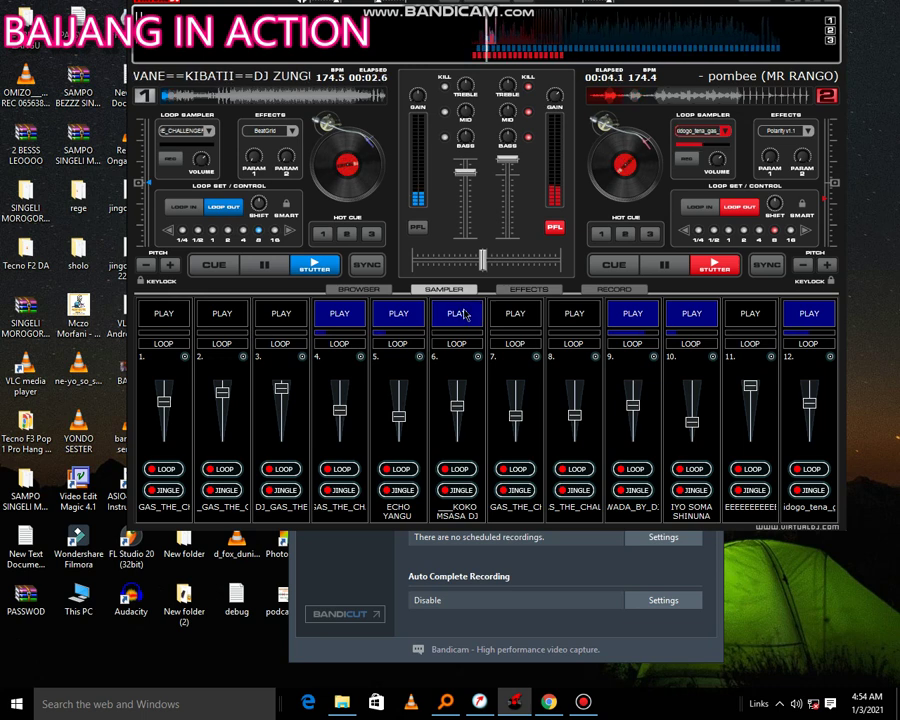
{"action": "left_click", "coordinate": [339, 316]}
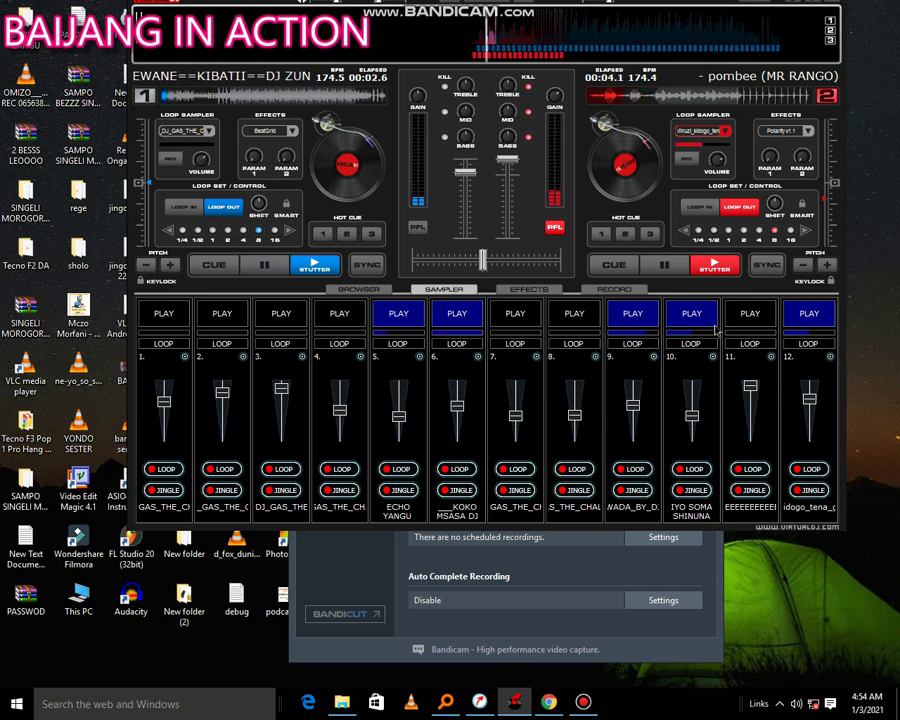
- Start sampler slots 11 and 4, and stop slots 9 and 6
{"action": "left_click", "coordinate": [752, 315]}
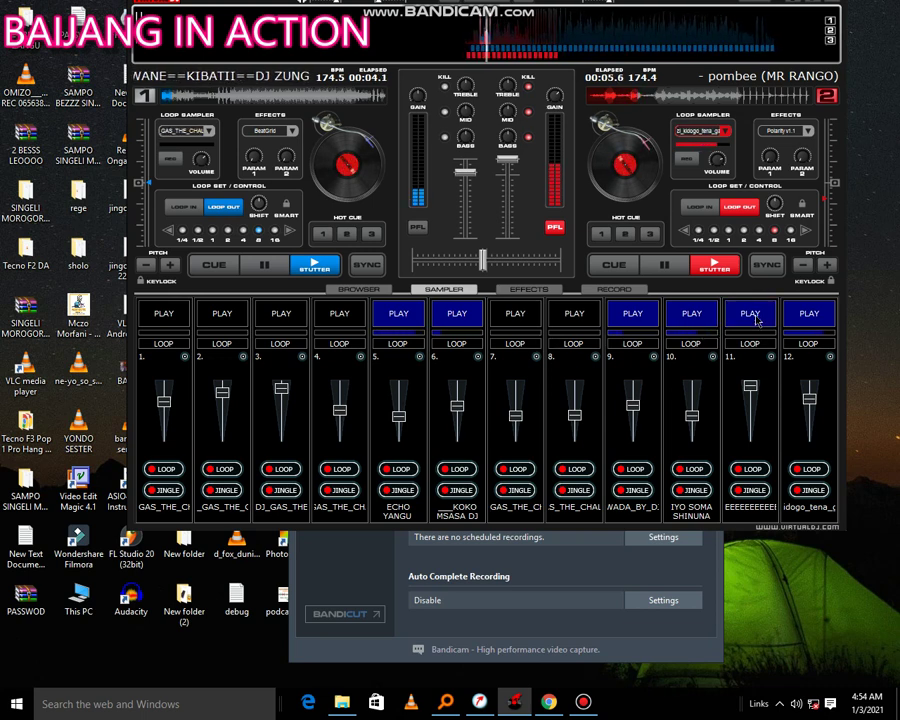
{"action": "left_click", "coordinate": [643, 322]}
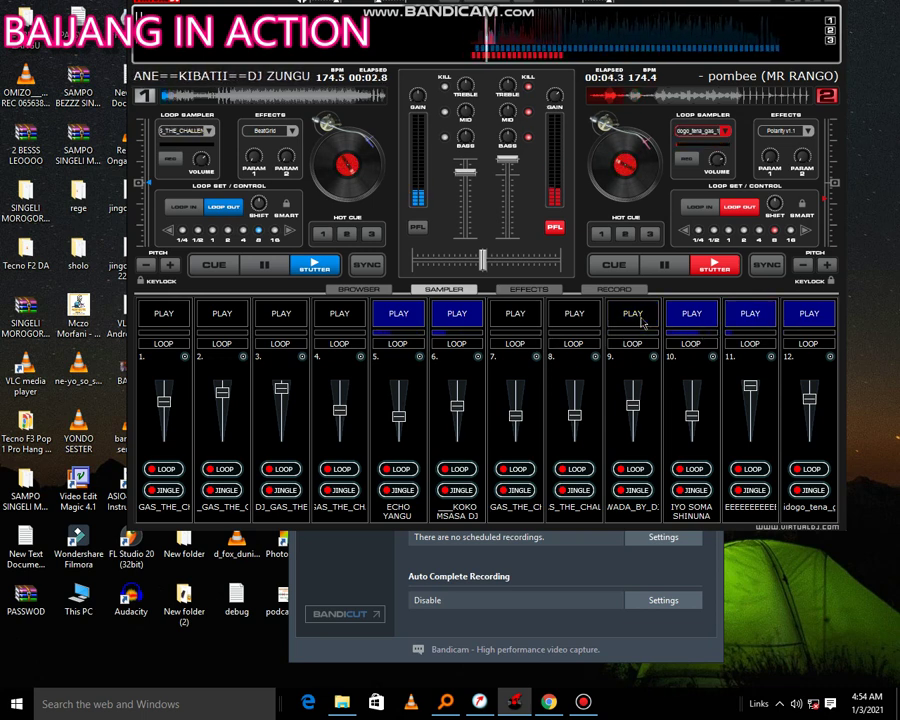
{"action": "left_click", "coordinate": [458, 318]}
{"action": "left_click", "coordinate": [341, 315]}
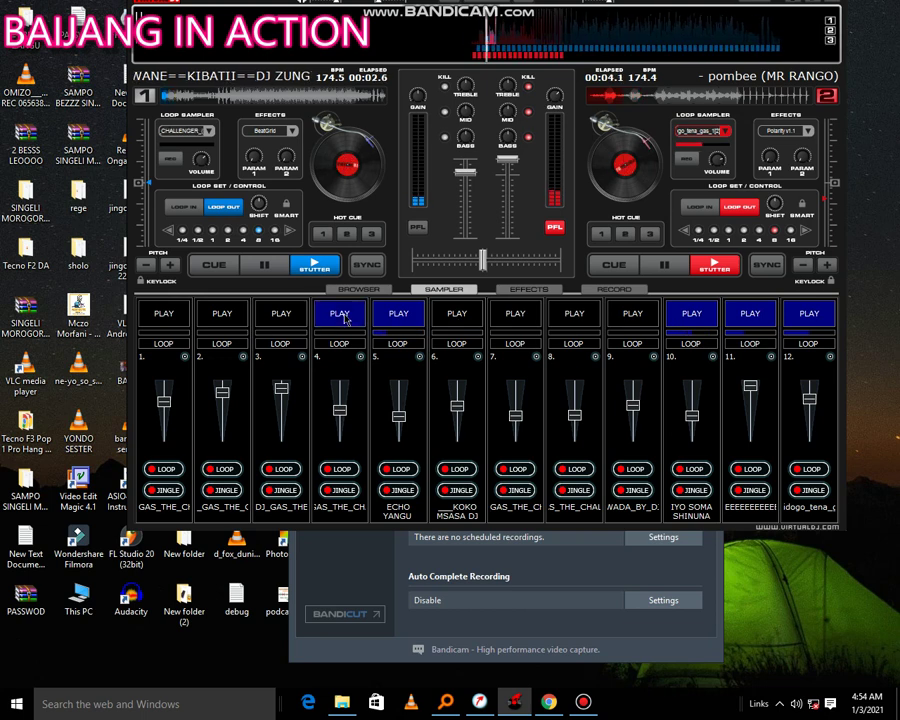
- Replace sampler slots 12 and 11 with slot 3 in the mix, and raise slot 3's sample volume slightly
{"action": "left_click", "coordinate": [808, 315]}
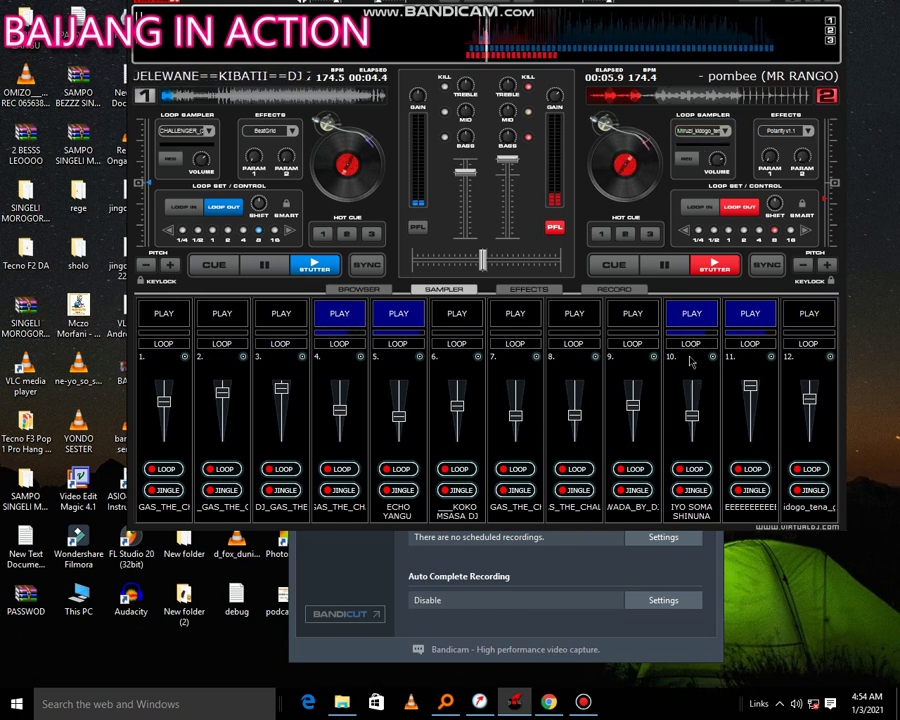
{"action": "left_click", "coordinate": [282, 313]}
{"action": "left_click", "coordinate": [749, 318]}
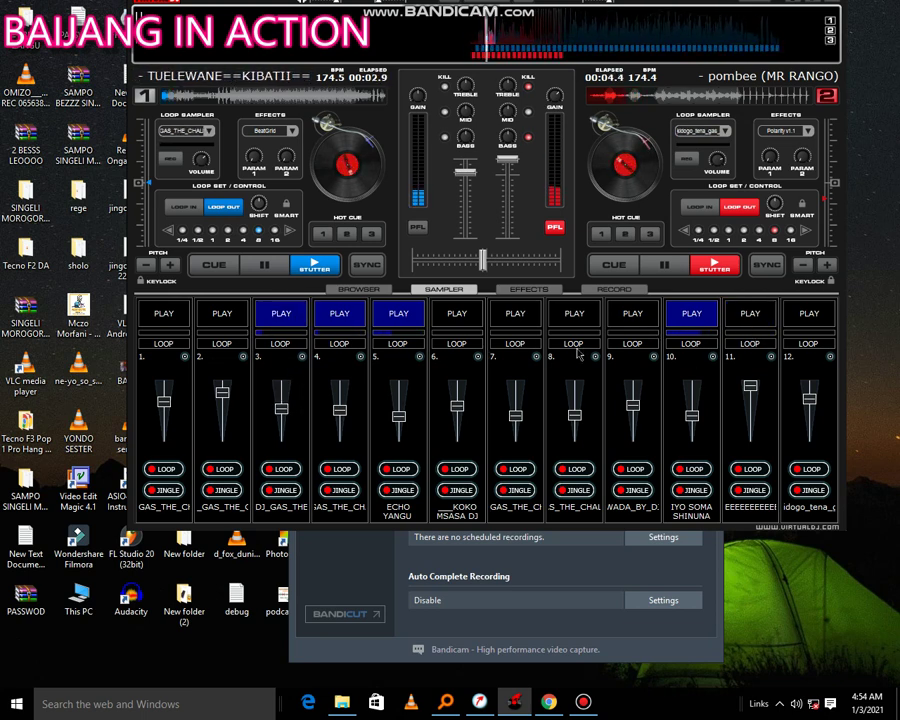
{"action": "left_click_drag", "start_coordinate": [281, 408], "coordinate": [283, 401]}
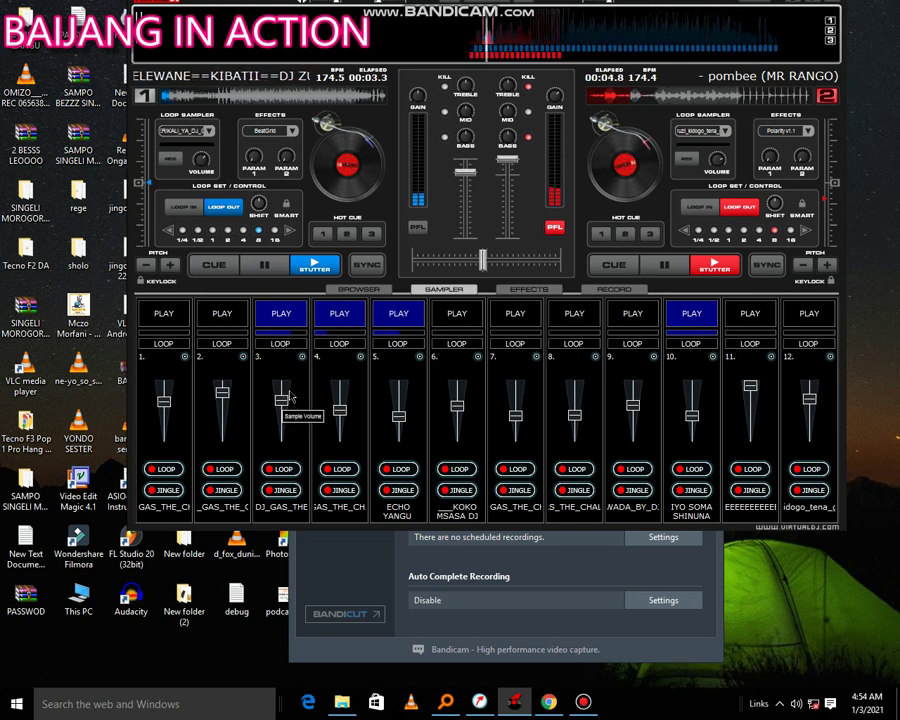
- Play sampler slot 2 in place of slot 3, raise its volume to the maximum, and stop it
{"action": "left_click", "coordinate": [222, 314]}
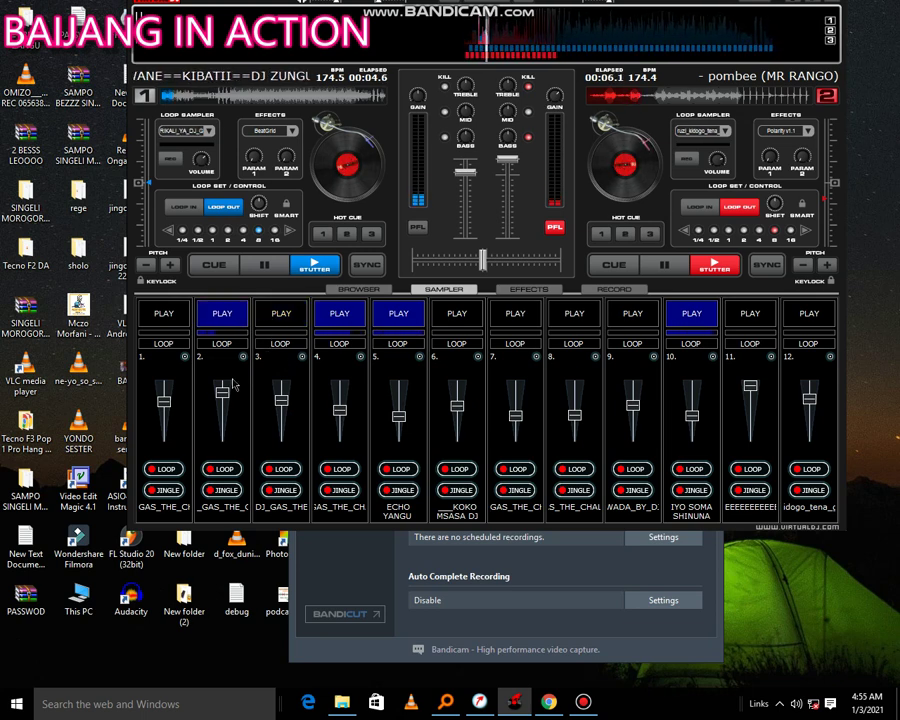
{"action": "left_click_drag", "start_coordinate": [224, 395], "coordinate": [232, 388]}
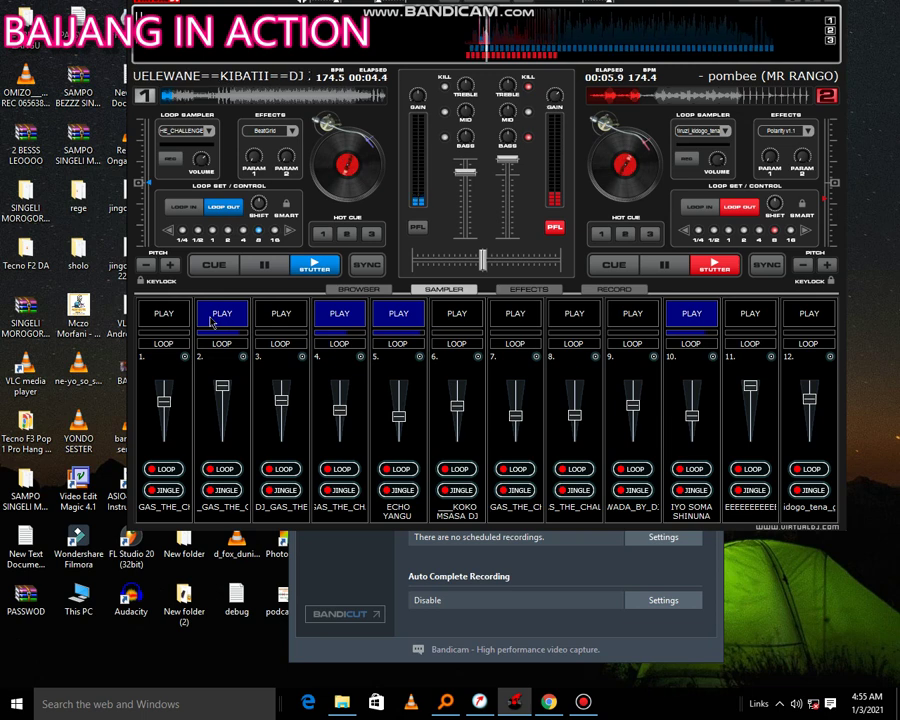
{"action": "left_click", "coordinate": [211, 318]}
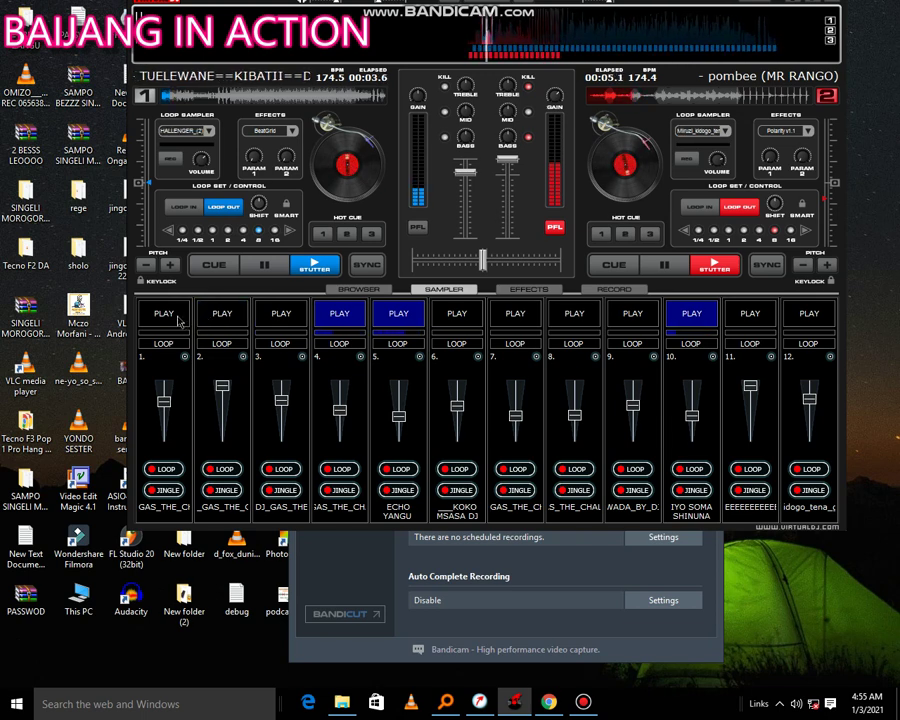
- Play sampler slot 1 with its volume raised to the maximum, then hand over to slot 6
{"action": "left_click", "coordinate": [180, 319]}
{"action": "left_click_drag", "start_coordinate": [164, 401], "coordinate": [170, 390]}
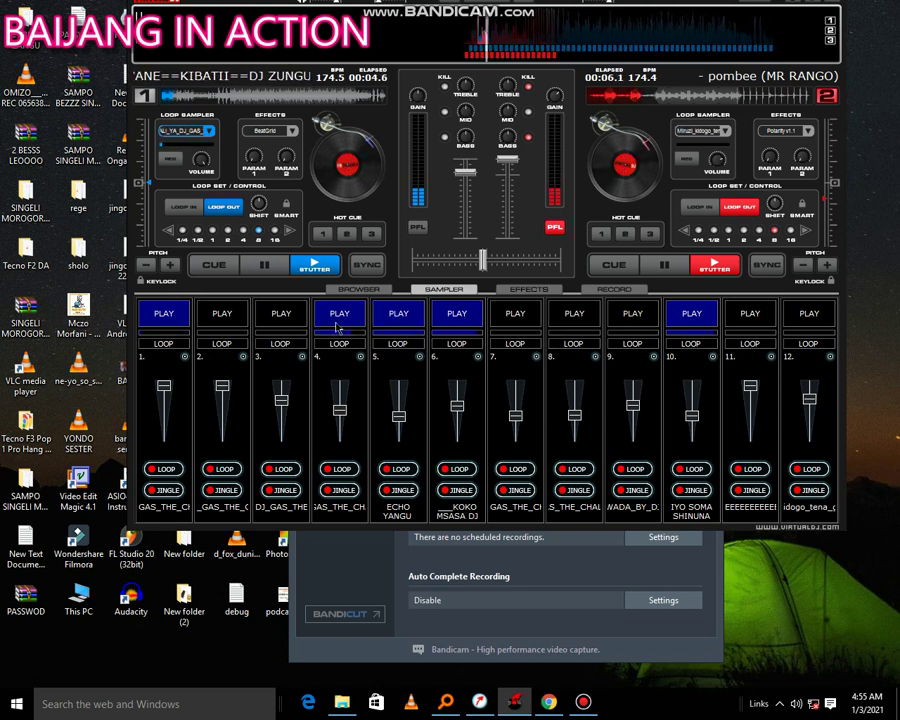
{"action": "left_click", "coordinate": [473, 323]}
{"action": "left_click", "coordinate": [165, 330]}
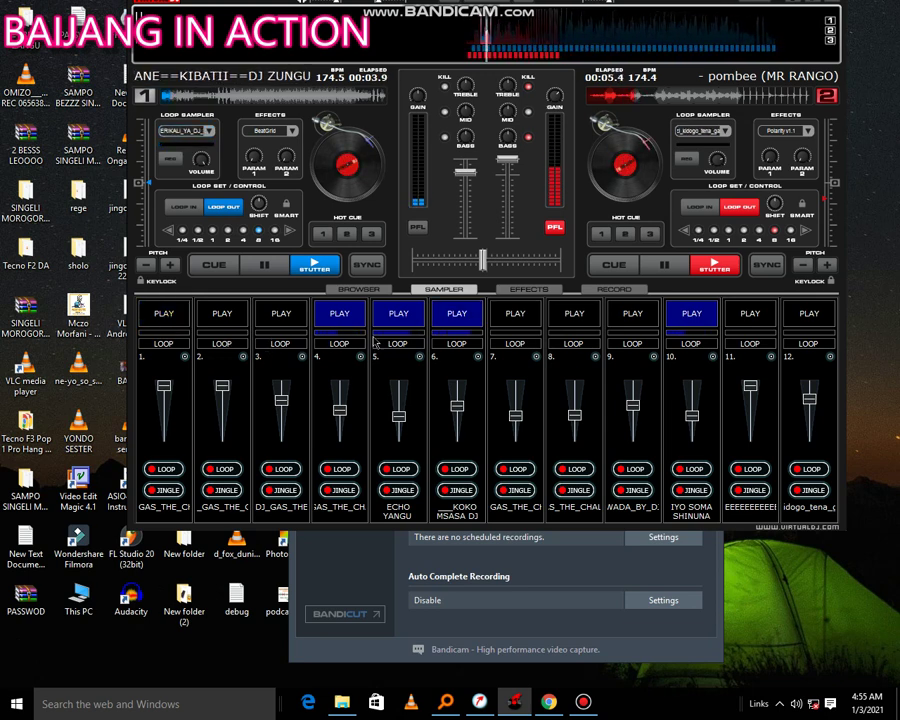
- Stop sampler slot 4, and start slots 9, 12 and 11
{"action": "left_click", "coordinate": [340, 313]}
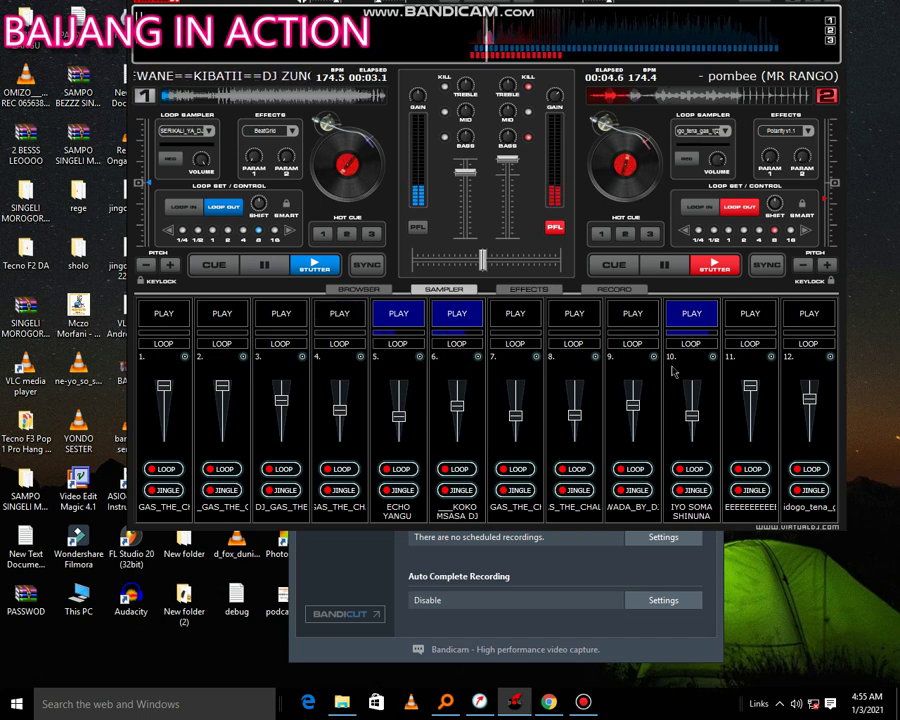
{"action": "left_click", "coordinate": [633, 313]}
{"action": "left_click", "coordinate": [786, 315]}
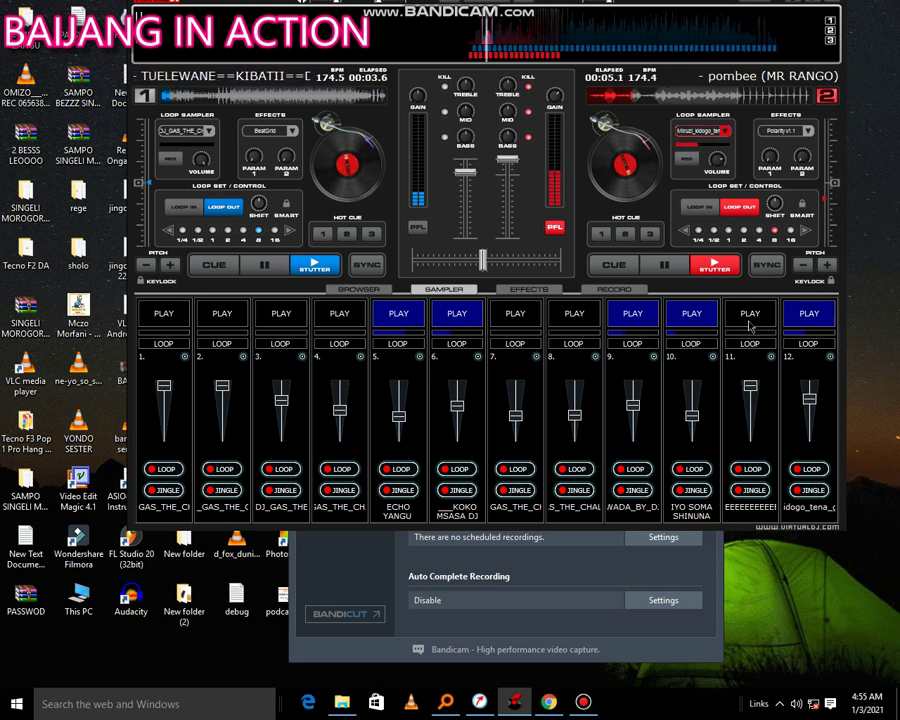
{"action": "left_click", "coordinate": [746, 318]}
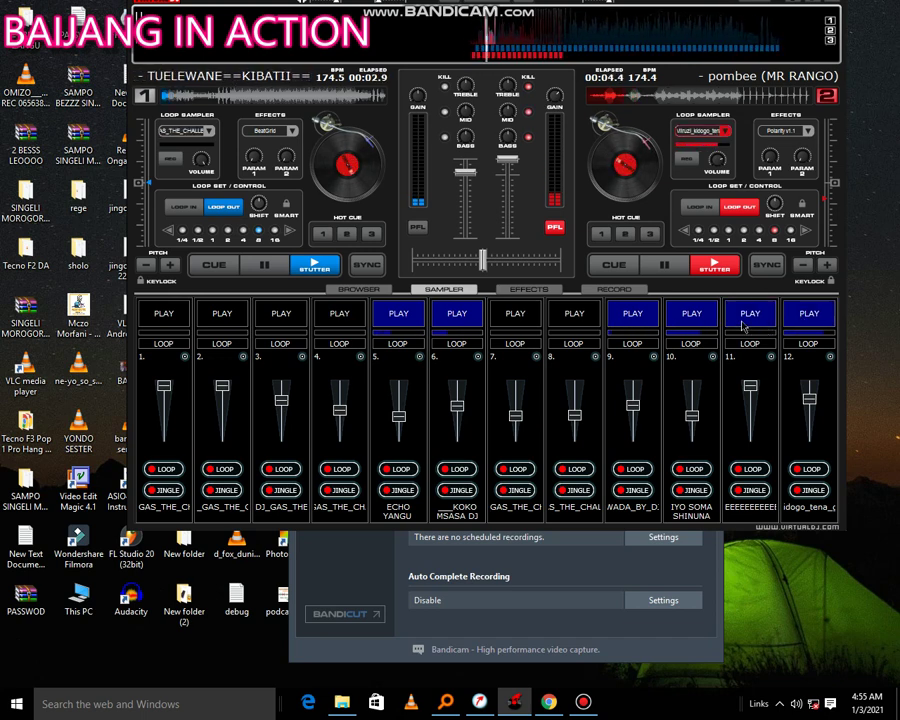
- Load the last NAANZA IVII sample from the naanza hivi gas folder into sampler slot 1, play it, and stop slot 11
{"action": "left_click", "coordinate": [184, 357]}
{"action": "left_click", "coordinate": [212, 369]}
{"action": "scroll", "coordinate": [346, 236], "scroll_direction": "up", "scroll_amount": 2}
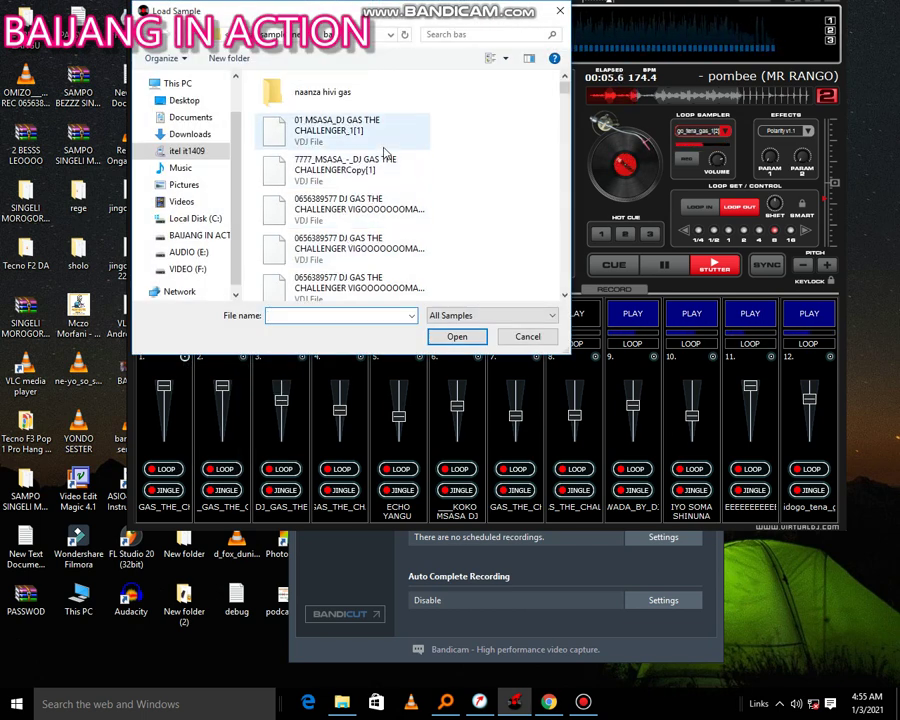
{"action": "double_click", "coordinate": [300, 98]}
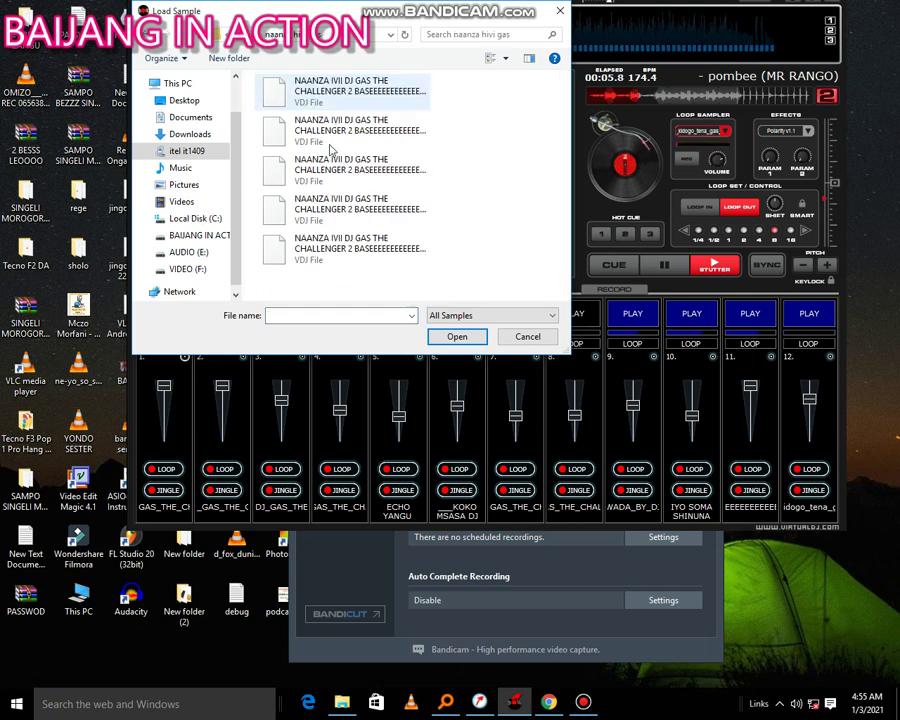
{"action": "double_click", "coordinate": [345, 250]}
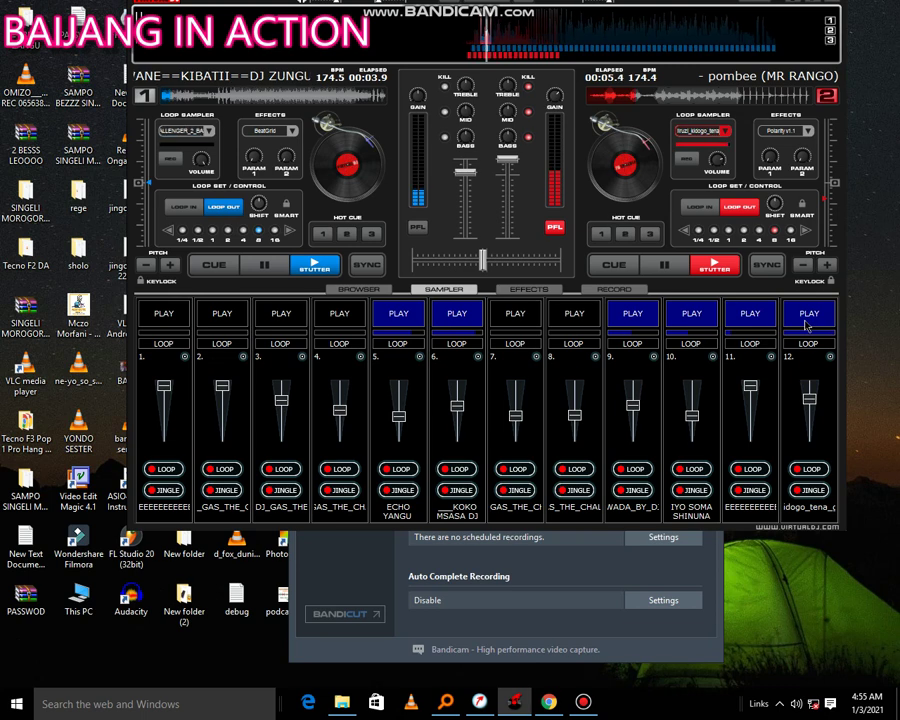
{"action": "left_click", "coordinate": [745, 316]}
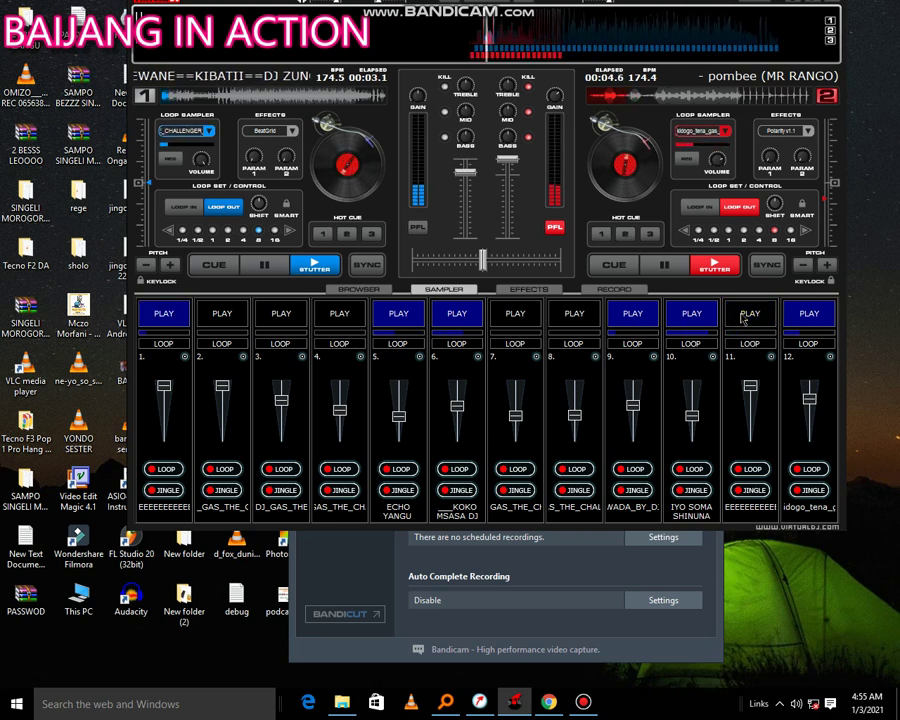
- Load "kanyaga kama buti kanyaga kama mbishi gas" from the zamaneno GAS folder into sampler slot 1, and start slot 4
{"action": "left_click", "coordinate": [184, 356]}
{"action": "left_click", "coordinate": [200, 368]}
{"action": "left_click", "coordinate": [309, 262]}
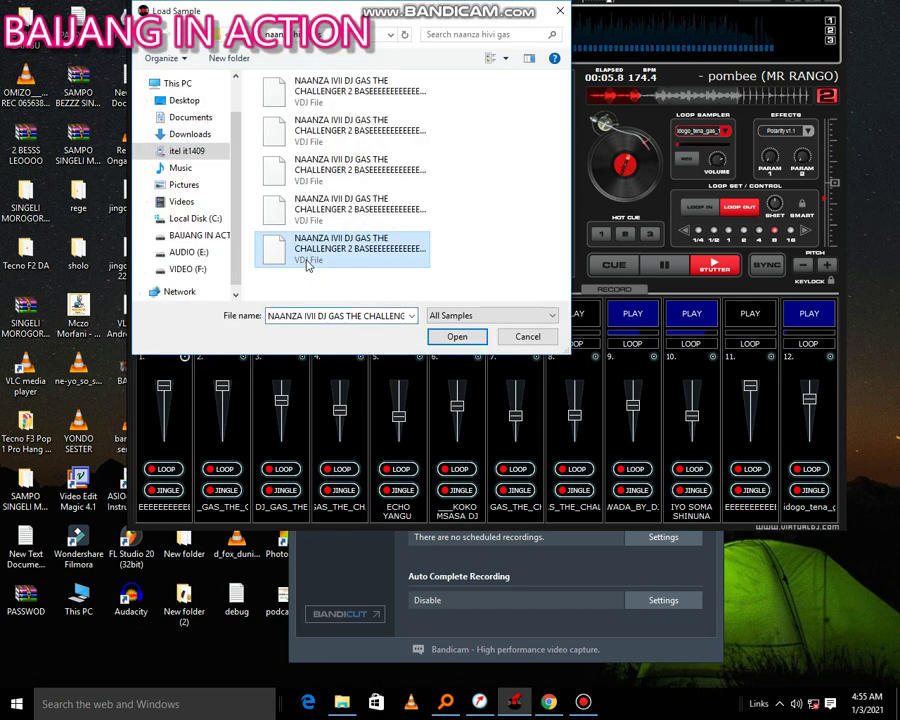
{"action": "key", "text": "BackSpace"}
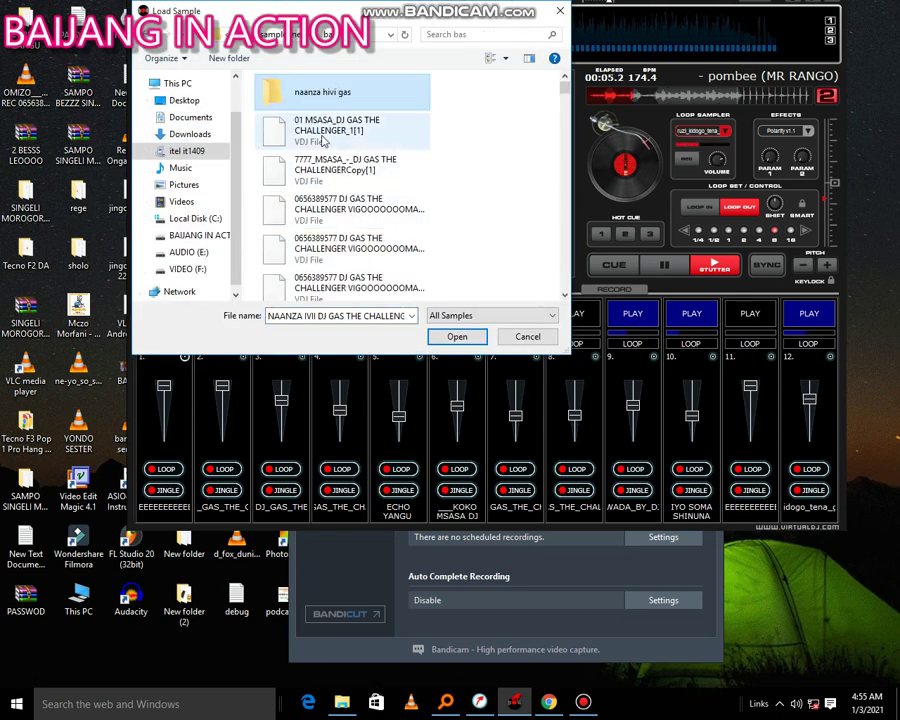
{"action": "key", "text": "BackSpace"}
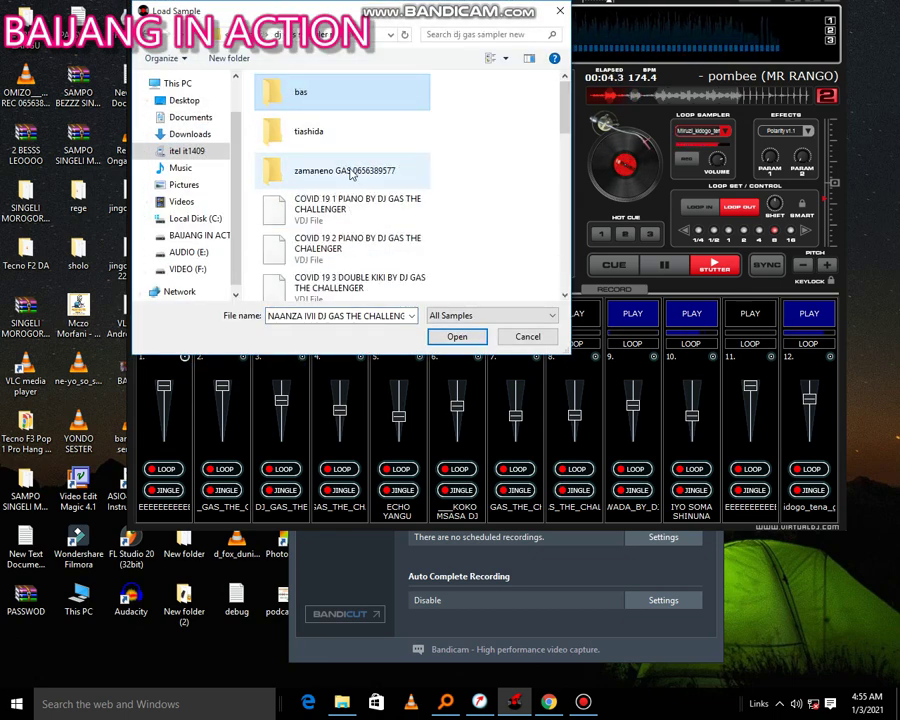
{"action": "double_click", "coordinate": [352, 166]}
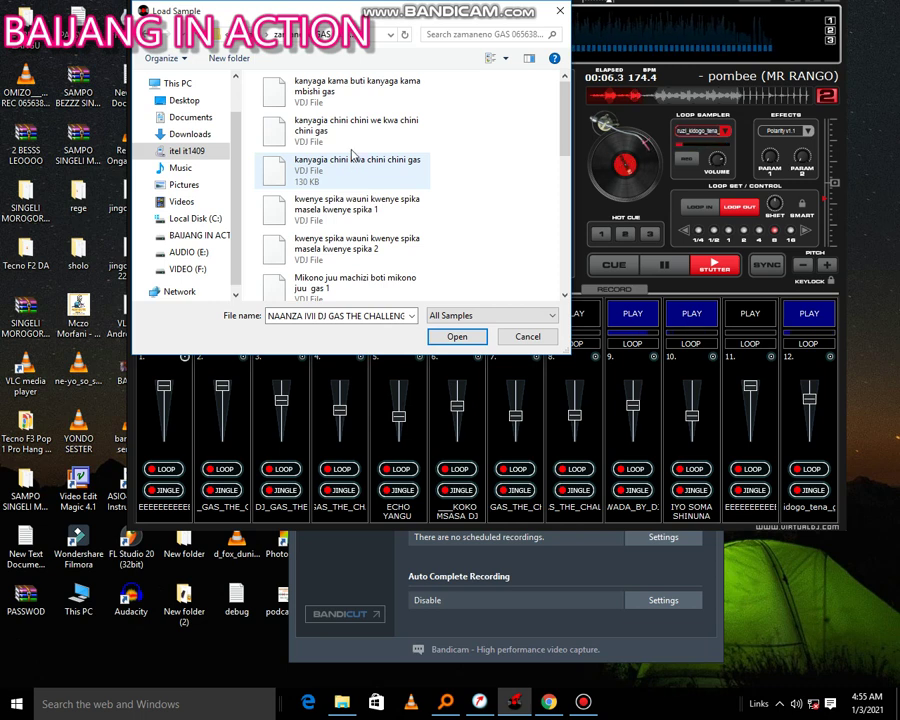
{"action": "double_click", "coordinate": [352, 96]}
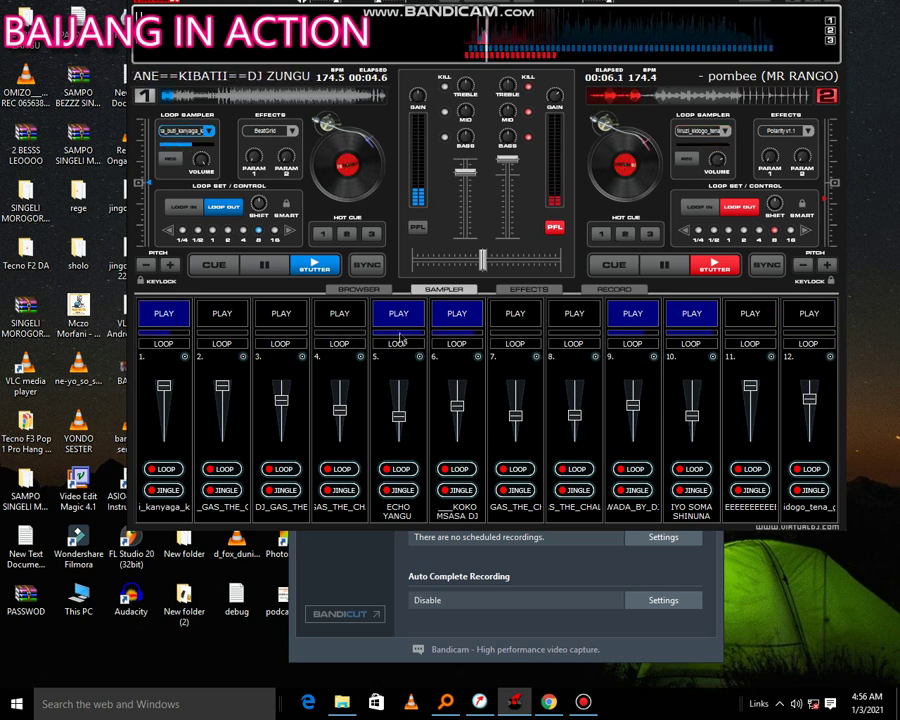
{"action": "left_click", "coordinate": [344, 320]}
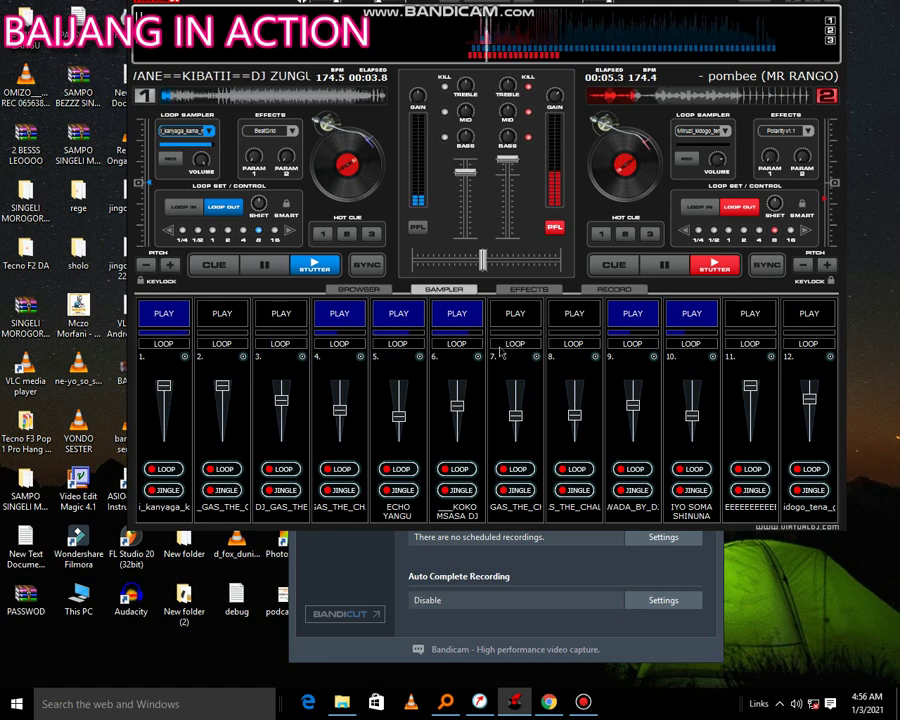
- Load "kanyagia chini chini we kwa chini chini gas" into sampler slot 12 and play it in place of slot 1 at maximum volume
{"action": "left_click", "coordinate": [830, 358]}
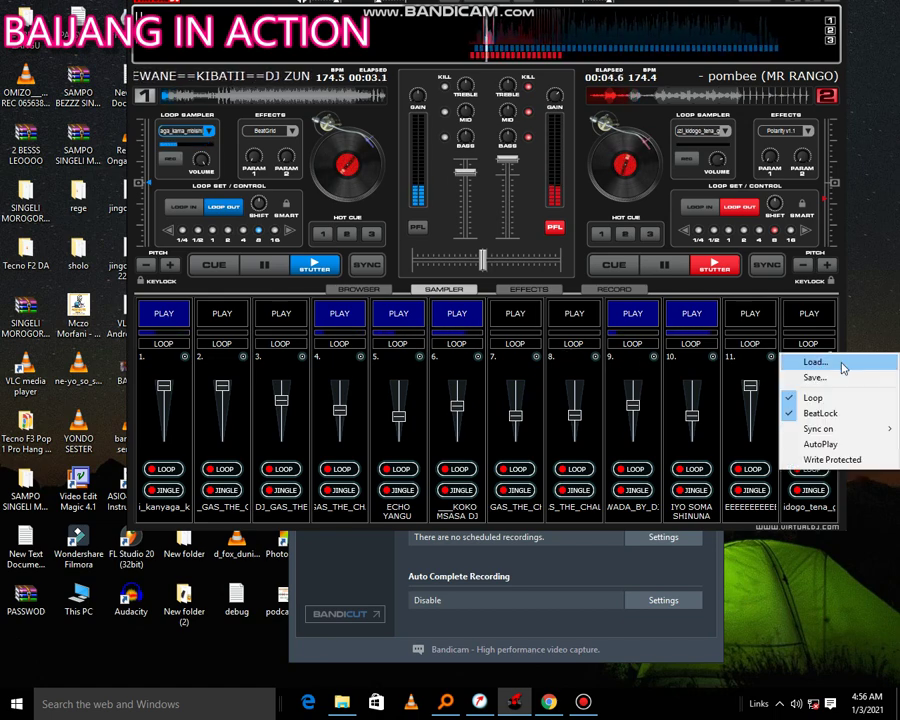
{"action": "left_click", "coordinate": [814, 361]}
{"action": "left_click", "coordinate": [407, 124]}
{"action": "double_click", "coordinate": [407, 124]}
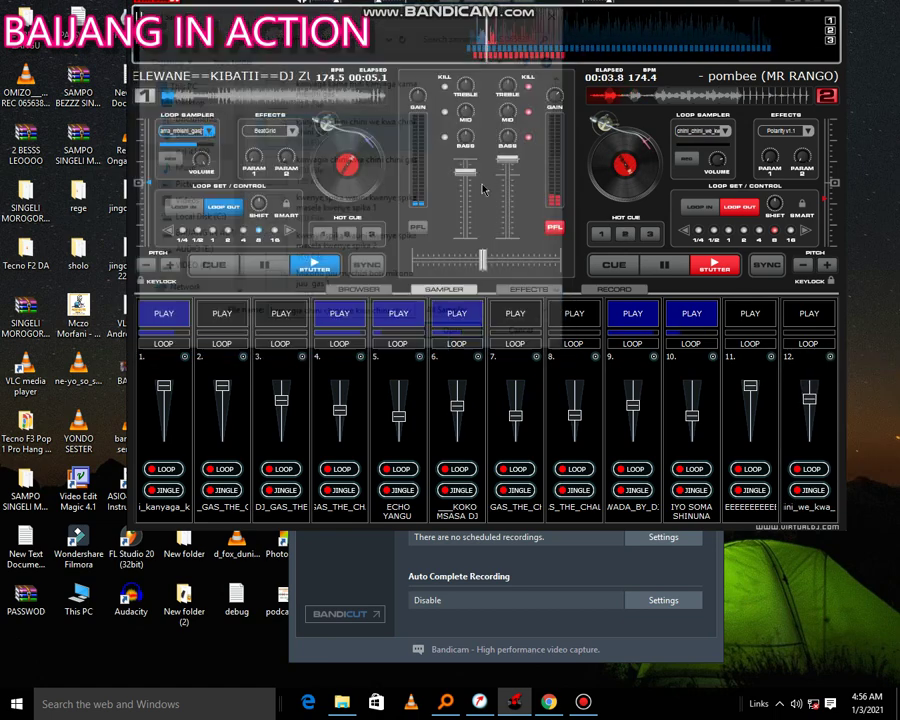
{"action": "left_click", "coordinate": [808, 317]}
{"action": "left_click_drag", "start_coordinate": [809, 400], "coordinate": [809, 386]}
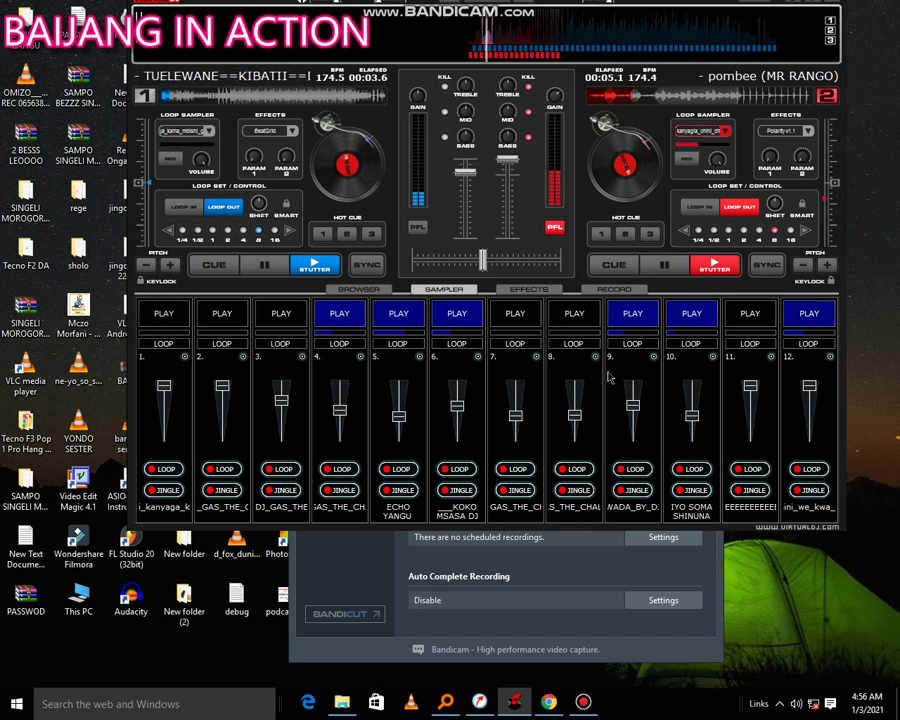
- Load "kanyagia chini kwa chini chini gas" into sampler slot 1
{"action": "right_click", "coordinate": [187, 357]}
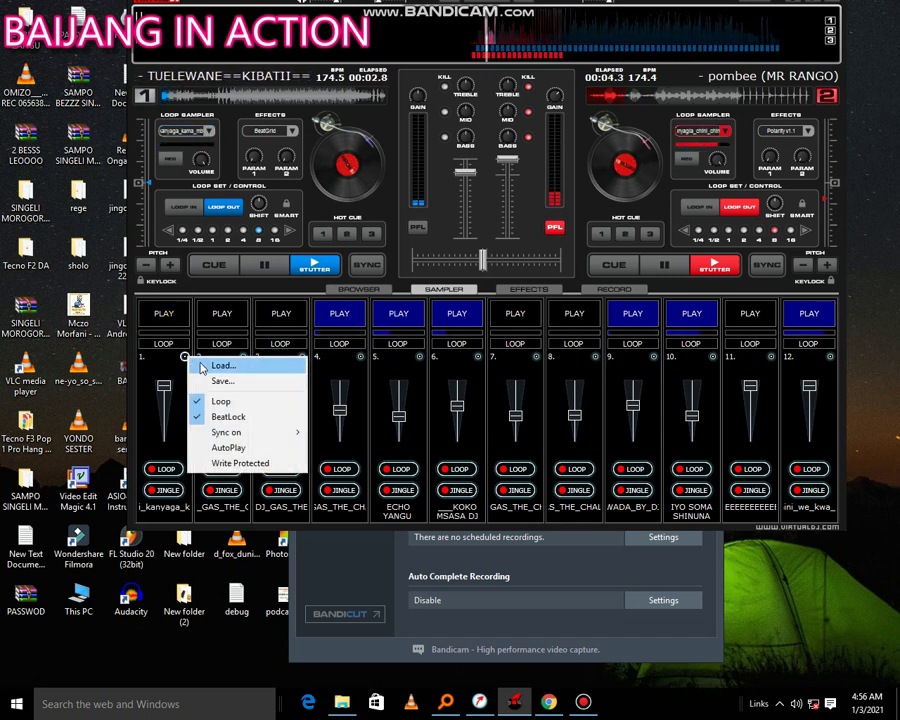
{"action": "left_click", "coordinate": [215, 363]}
{"action": "double_click", "coordinate": [298, 171]}
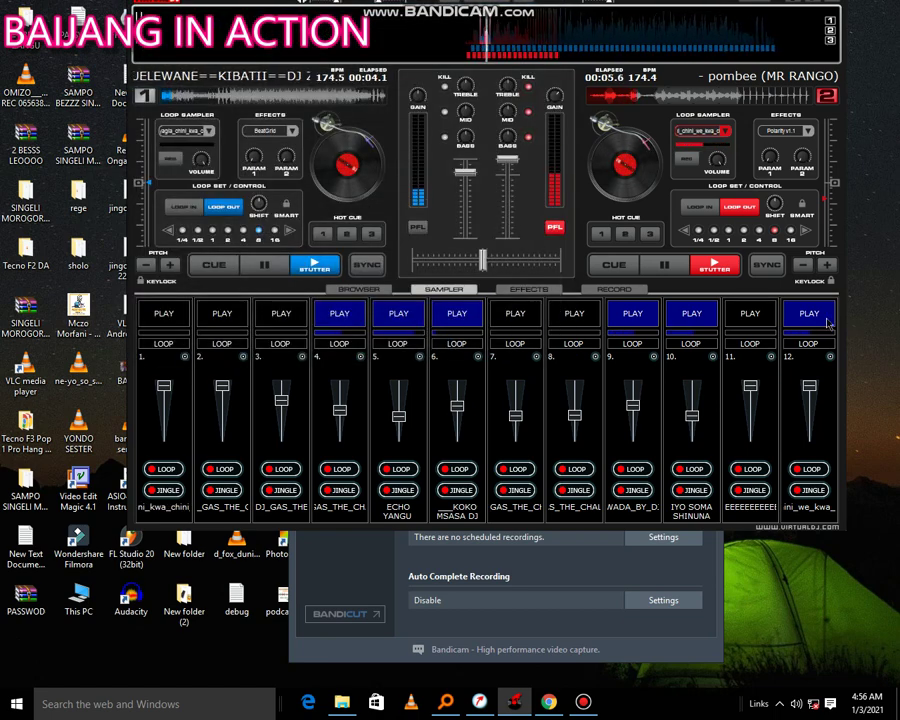
- Switch playback from slot 12 to slot 1, and load "kwenye spika wauni kwenye spika masela kwenye spika 1" into slot 12
{"action": "left_click", "coordinate": [828, 316]}
{"action": "right_click", "coordinate": [831, 358]}
{"action": "left_click", "coordinate": [832, 366]}
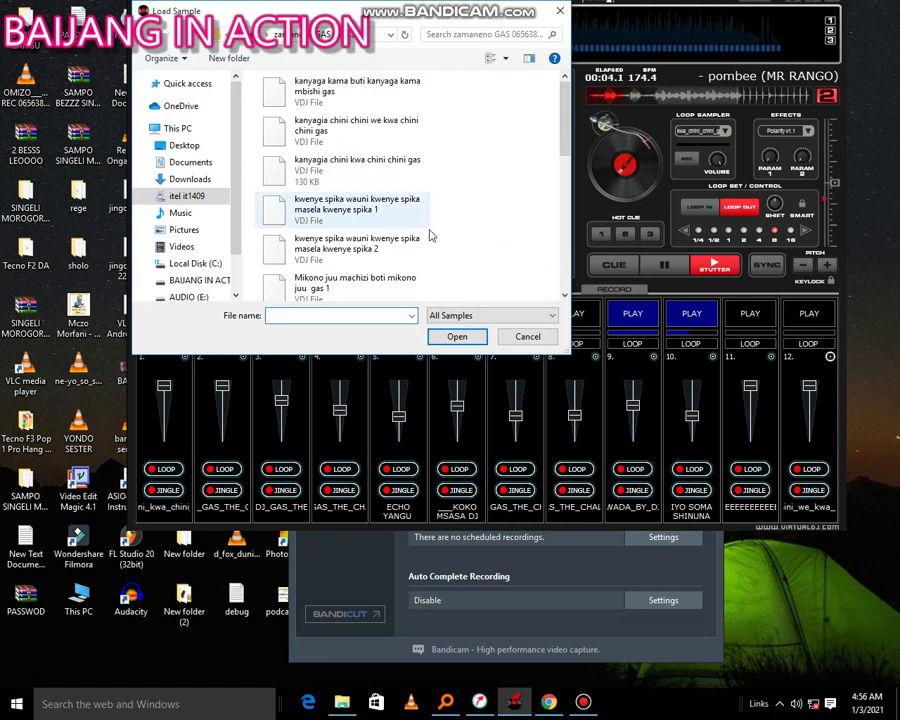
{"action": "double_click", "coordinate": [421, 230]}
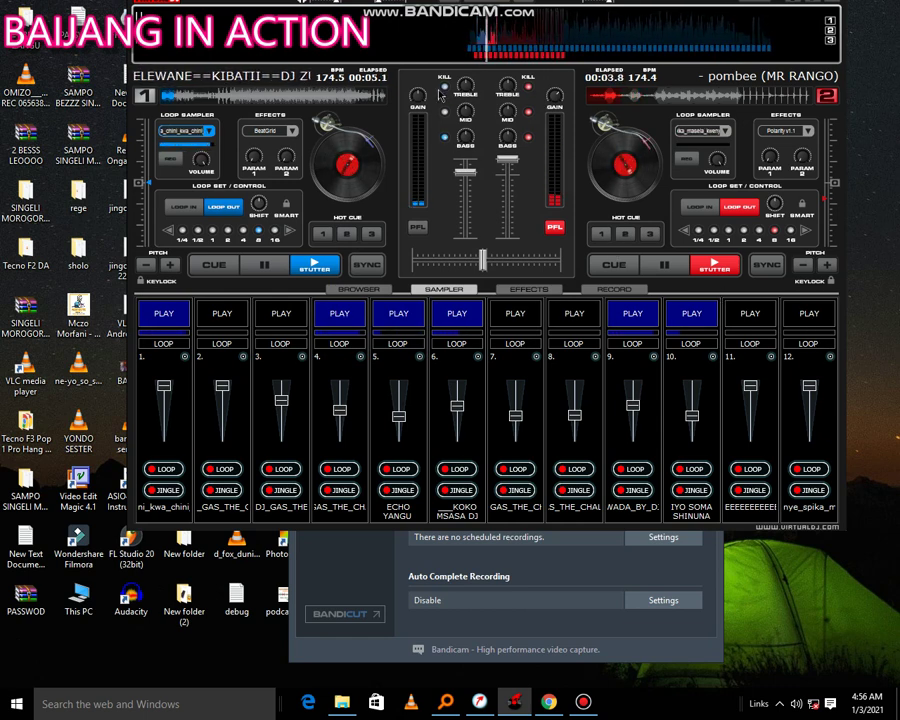
- Play sampler slot 12 in place of slot 1, and replace slots 9 and 4 with slot 8
{"action": "left_click", "coordinate": [810, 314]}
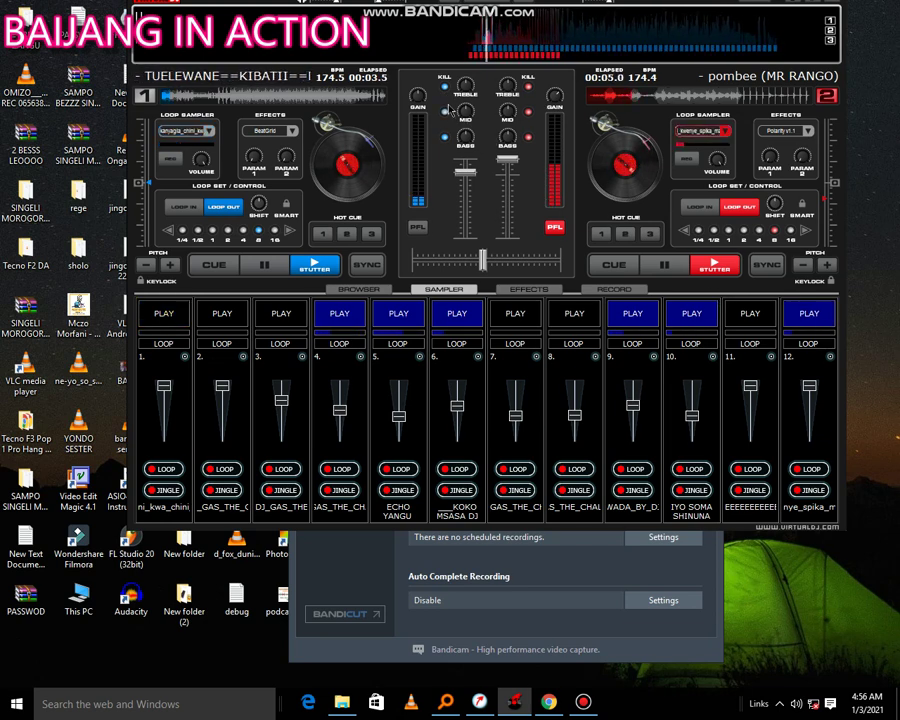
{"action": "left_click", "coordinate": [633, 315]}
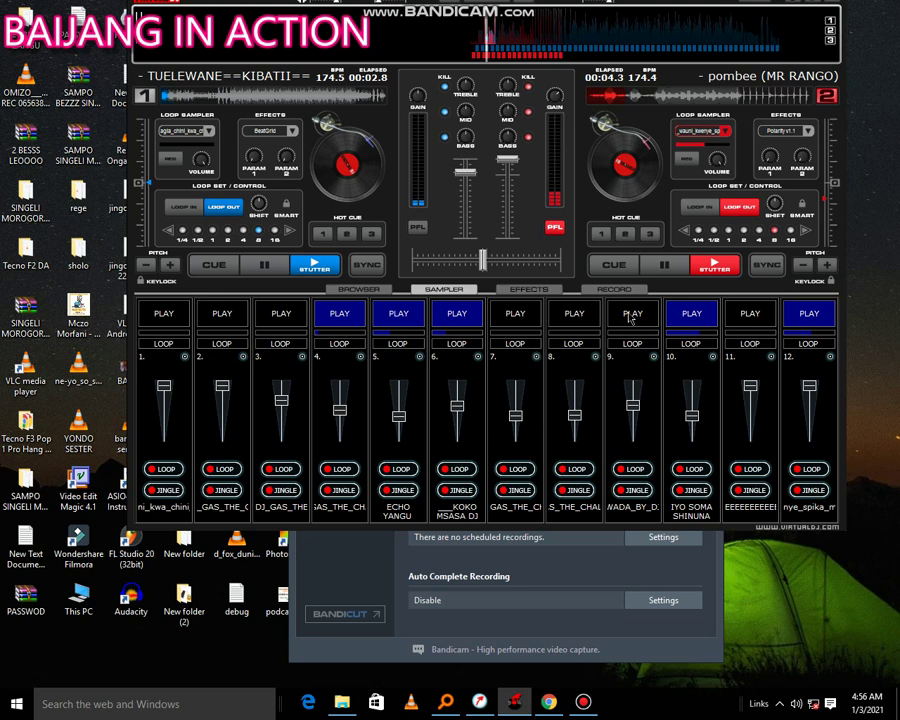
{"action": "left_click", "coordinate": [569, 316]}
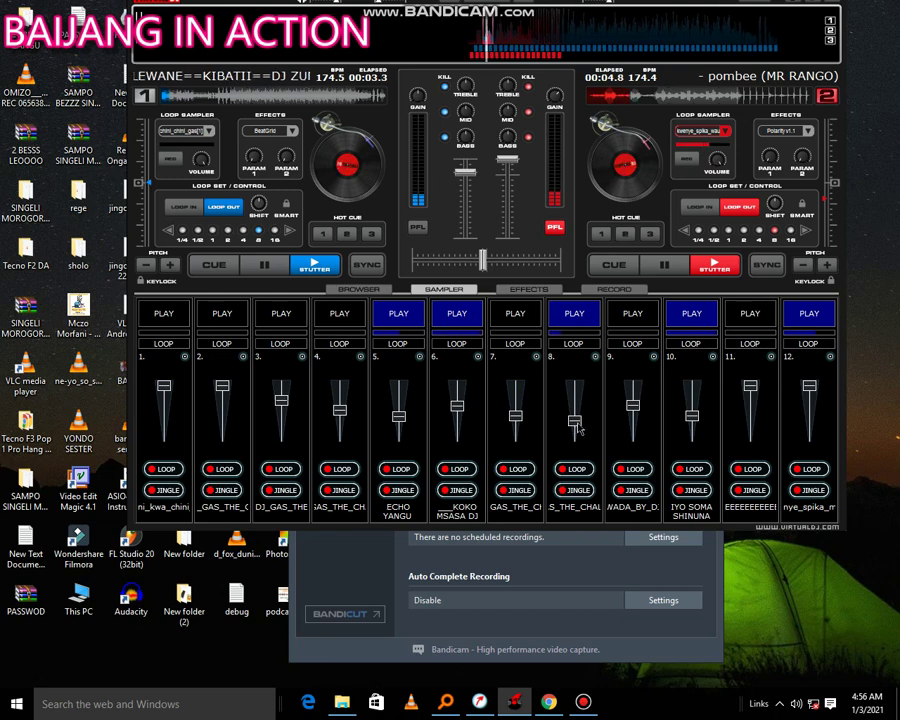
- Load a "kwenye spika wauni kwenye spika masela" sample into slot 1, play it in place of slot 12, and start slot 11
{"action": "right_click", "coordinate": [185, 355]}
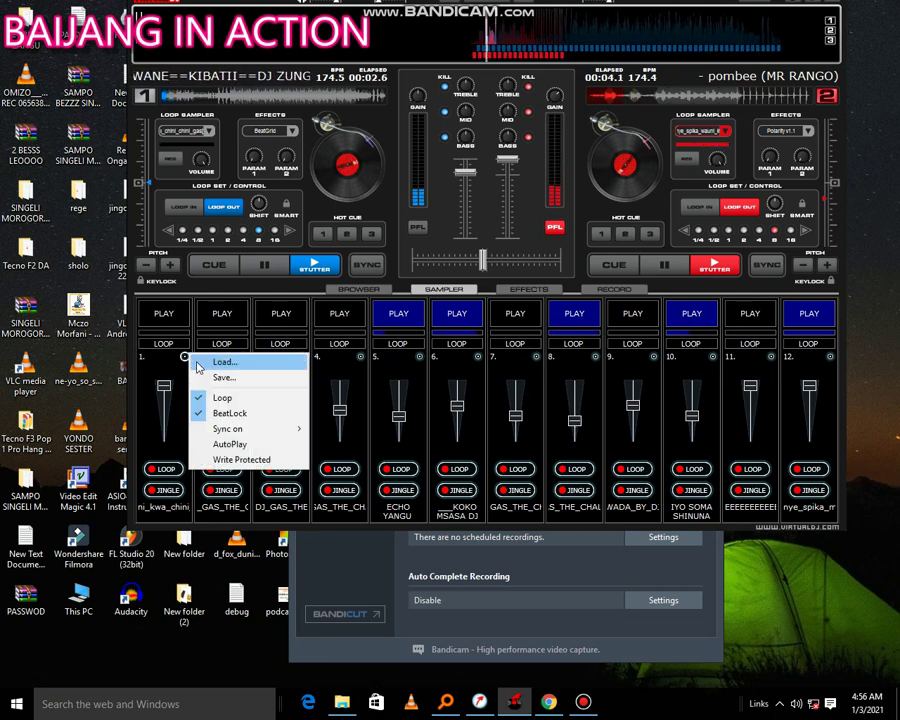
{"action": "left_click", "coordinate": [212, 363]}
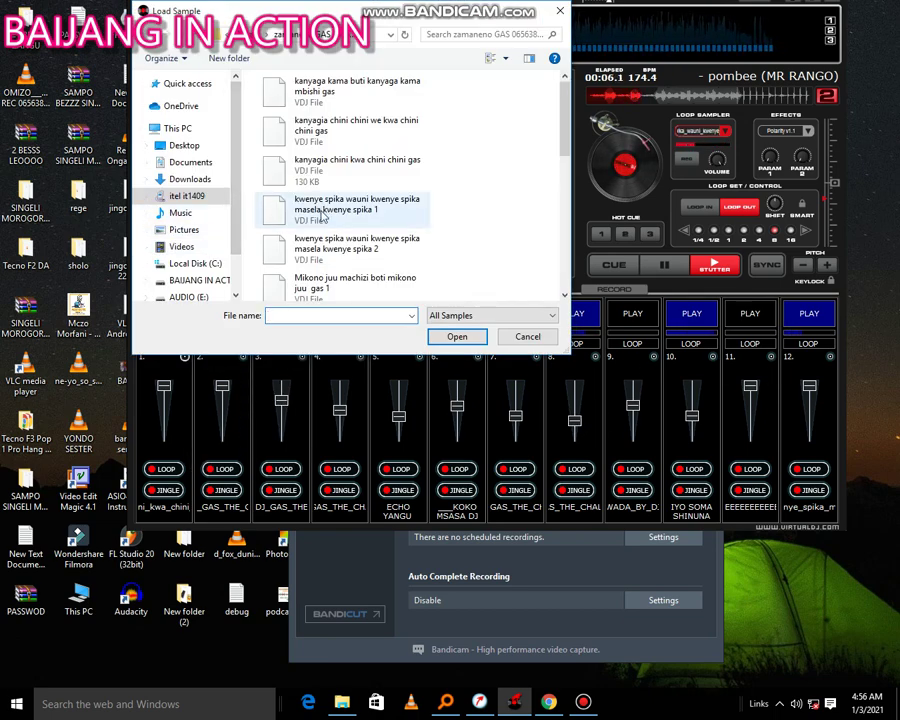
{"action": "double_click", "coordinate": [323, 213]}
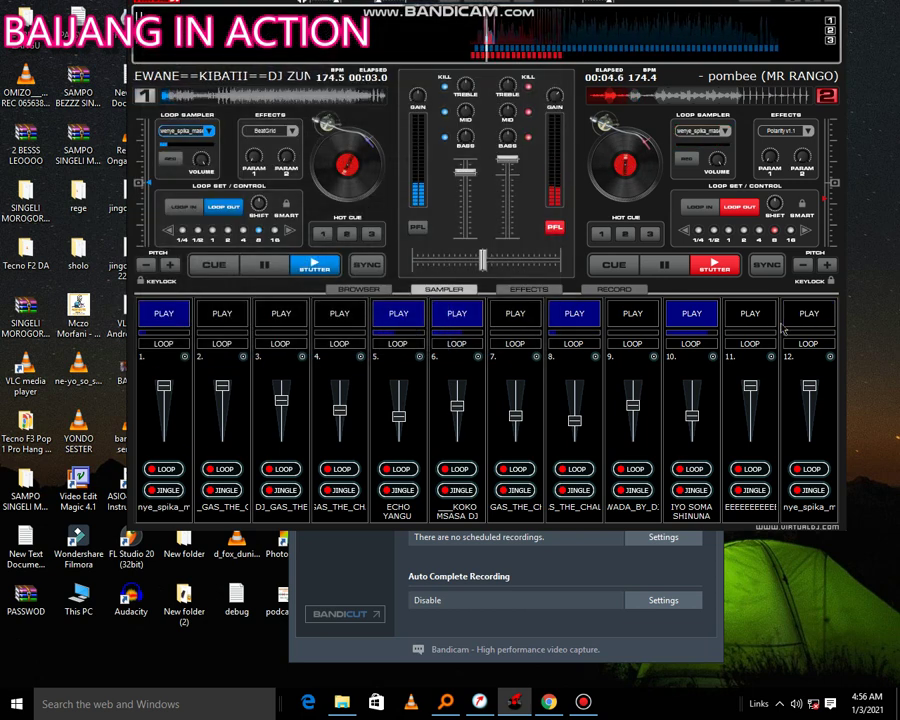
{"action": "left_click", "coordinate": [750, 314]}
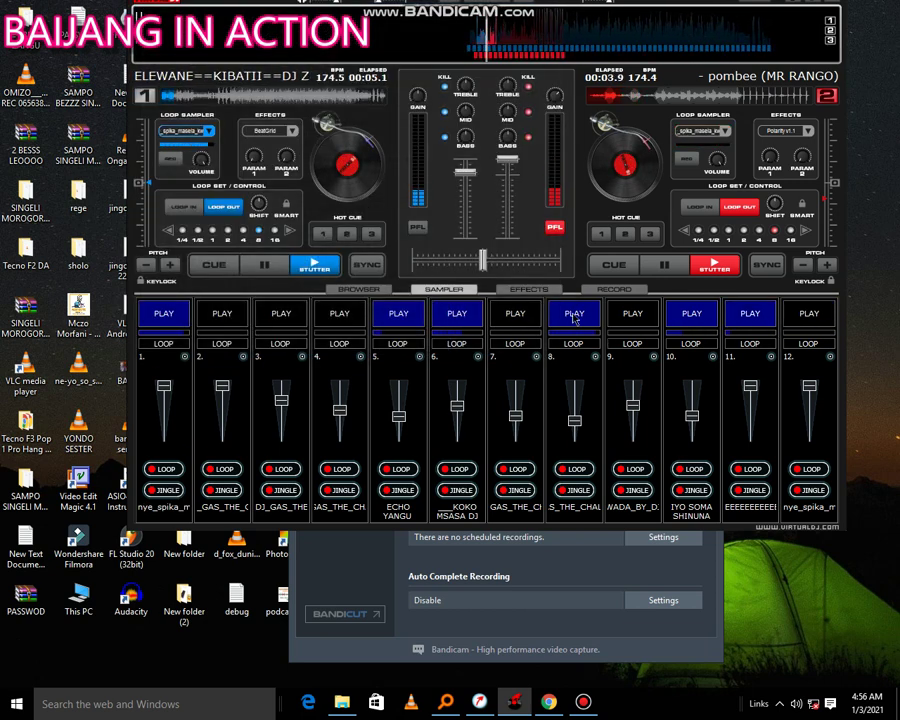
- Load "Mikono juu machizi boti mikono juu gas 1" into slot 12, play it in place of slot 1, and swap slot 11 for slot 3
{"action": "left_click", "coordinate": [830, 357]}
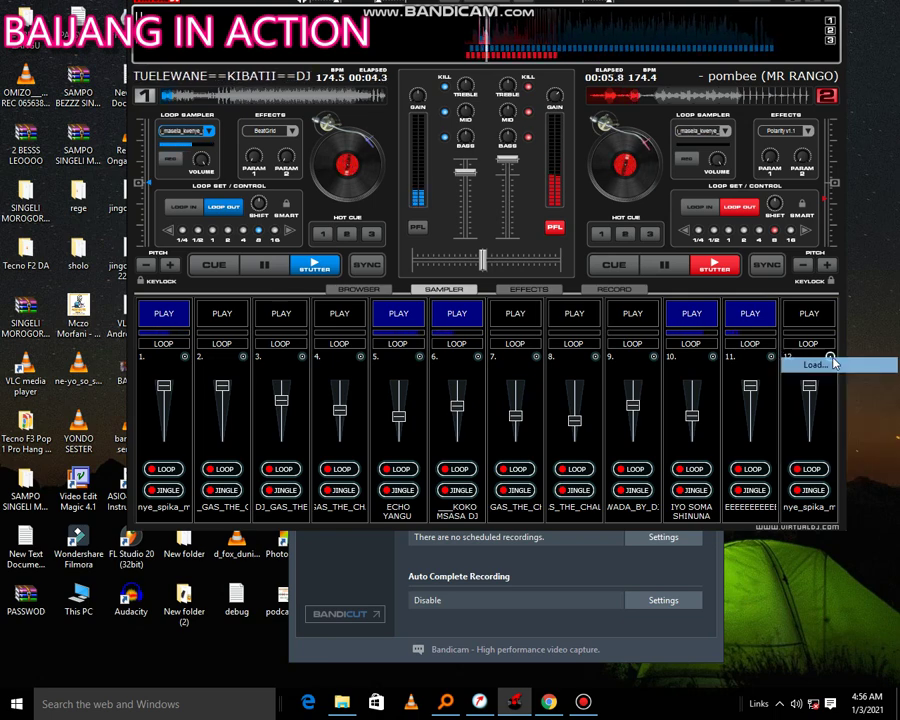
{"action": "left_click", "coordinate": [828, 363]}
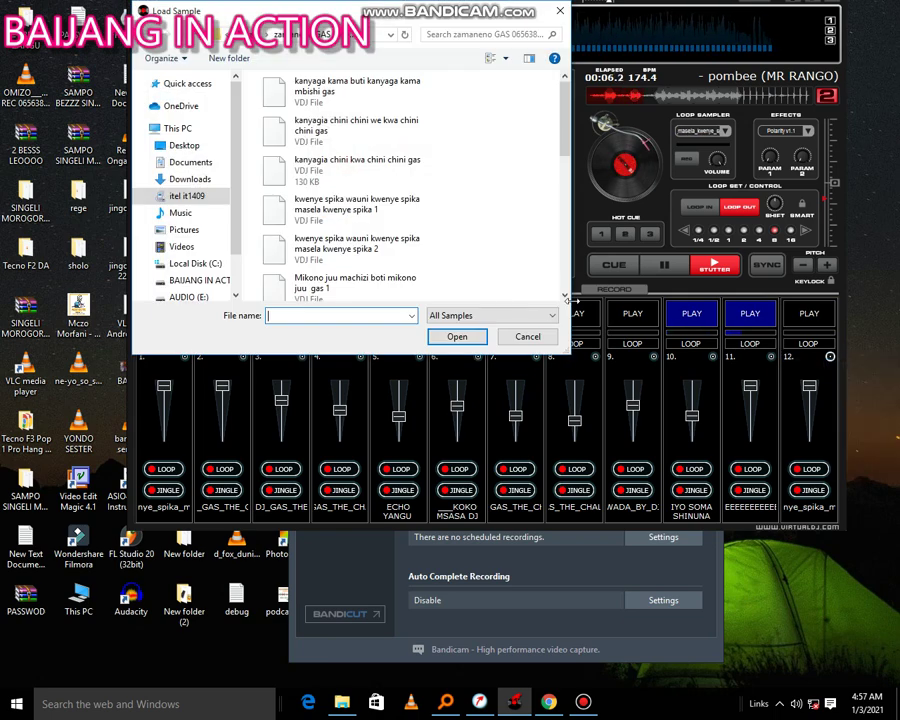
{"action": "double_click", "coordinate": [380, 283]}
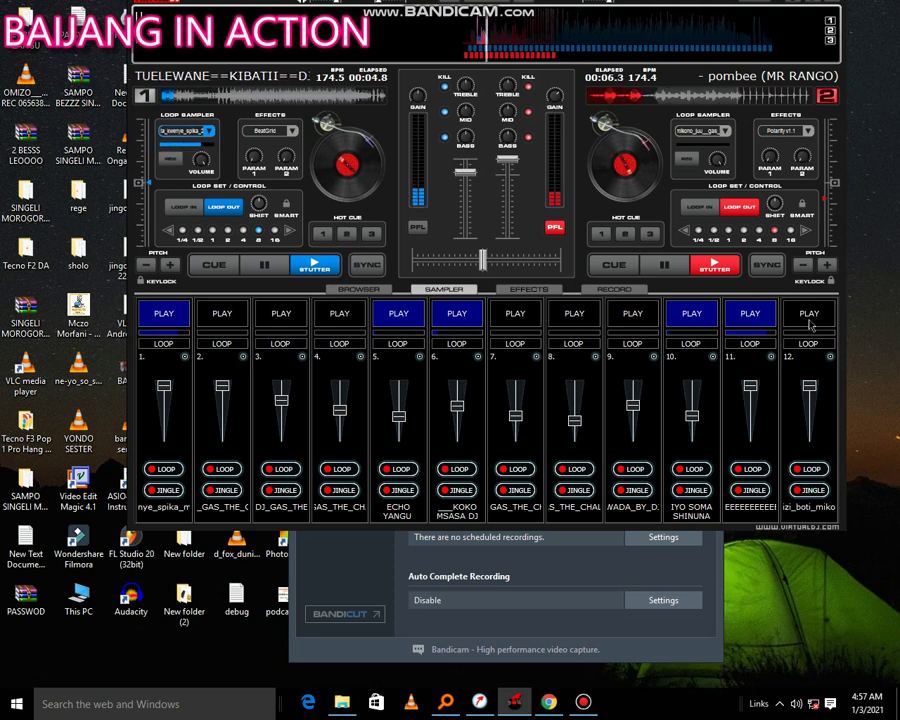
{"action": "left_click", "coordinate": [809, 316]}
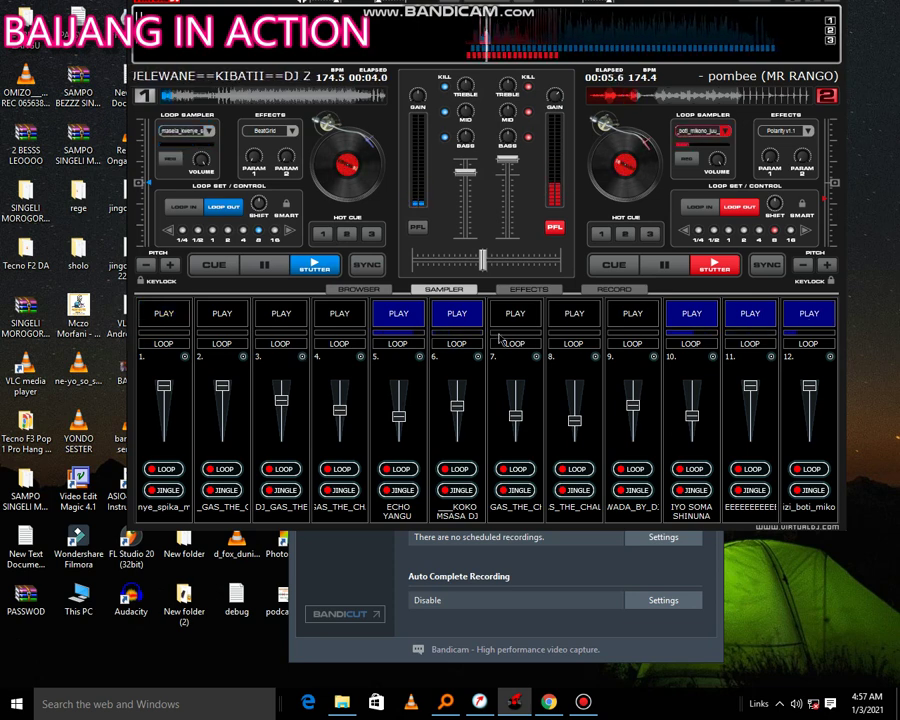
{"action": "left_click", "coordinate": [281, 318]}
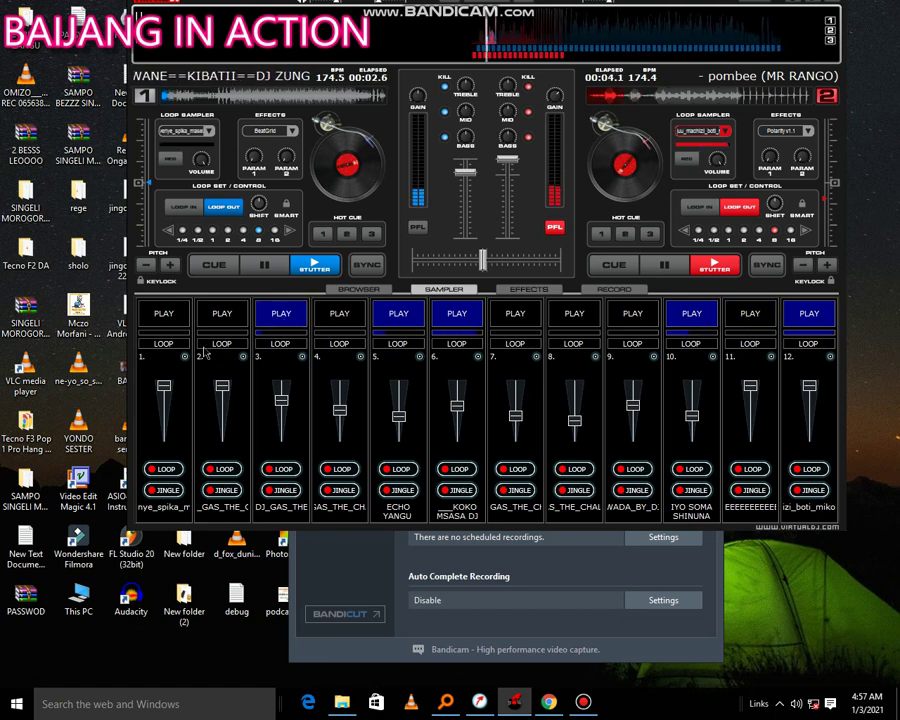
- Load "Miruzi kidogo tena gas 1" into sampler slot 1 and play it in place of slot 12
{"action": "right_click", "coordinate": [185, 357]}
{"action": "left_click", "coordinate": [197, 361]}
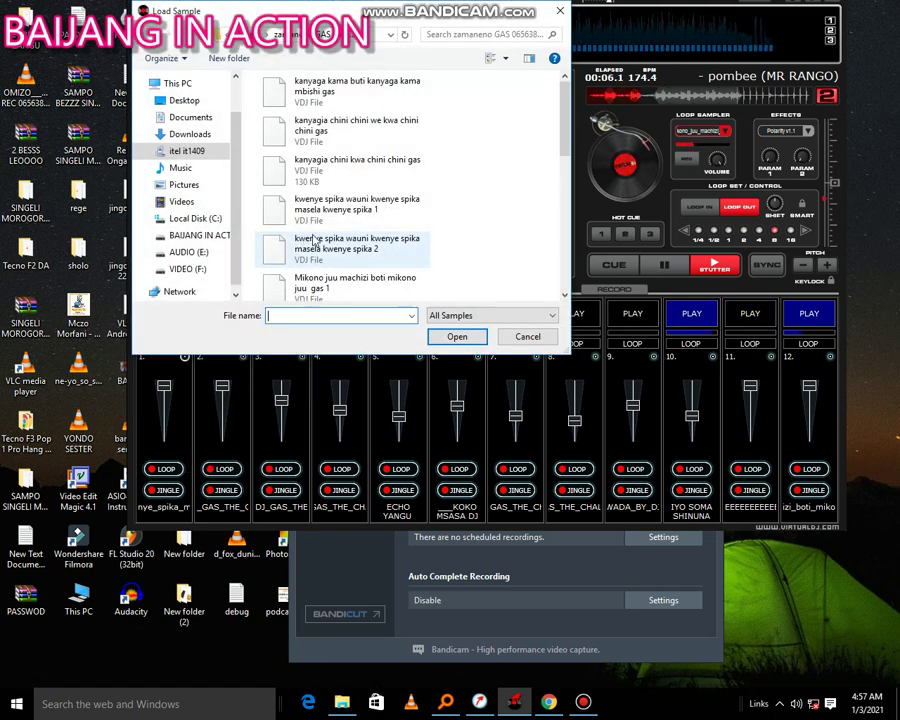
{"action": "scroll", "coordinate": [333, 244], "scroll_direction": "down", "scroll_amount": 1}
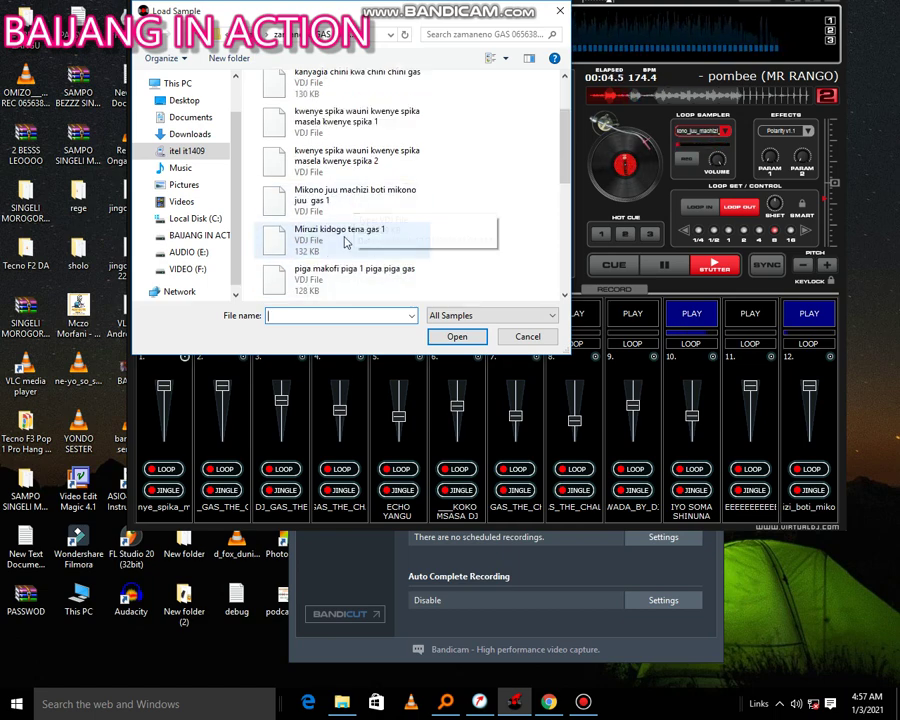
{"action": "double_click", "coordinate": [345, 242]}
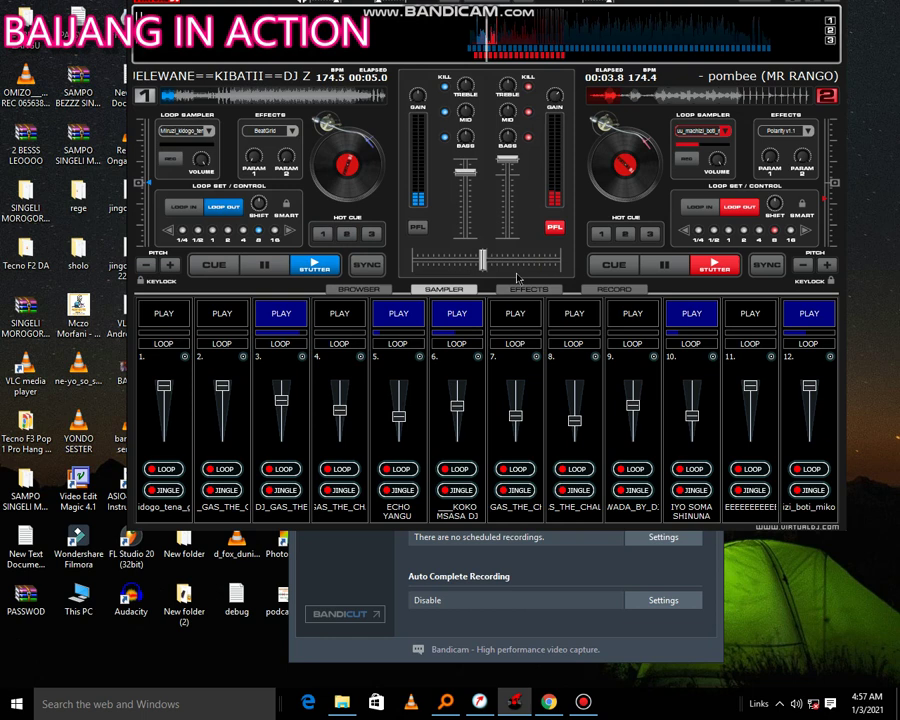
{"action": "left_click", "coordinate": [808, 316]}
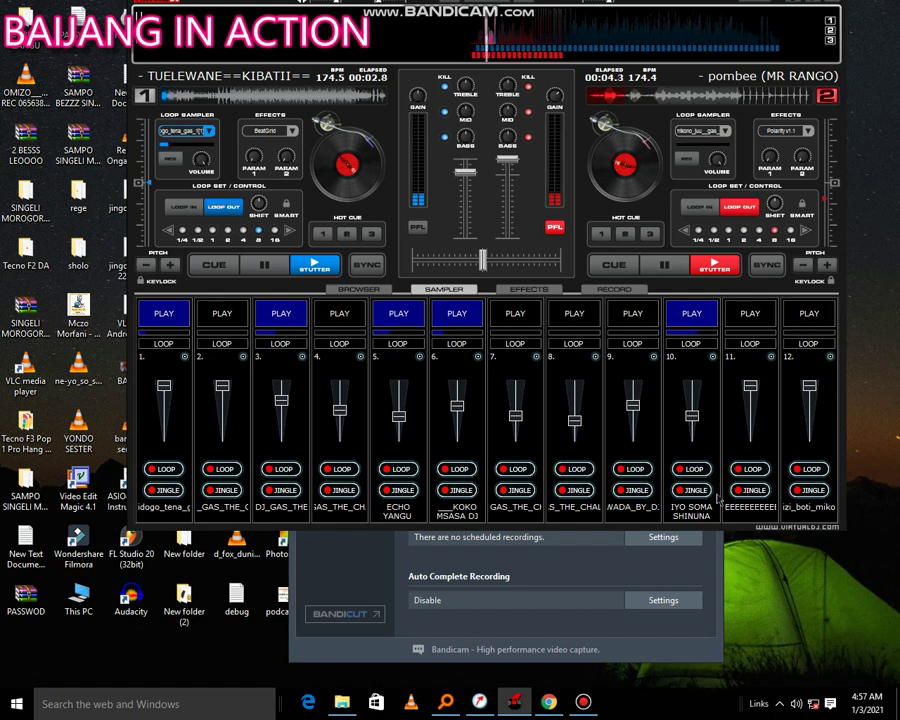
- Minimize the Bandicam recorder window and return to the mixer
{"action": "left_click", "coordinate": [657, 568]}
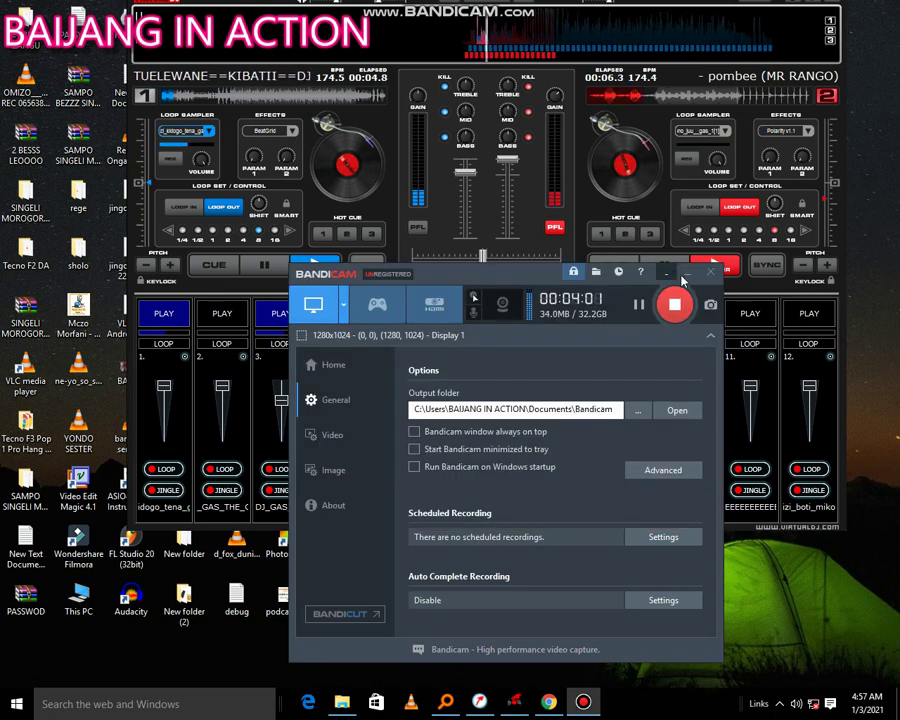
{"action": "left_click", "coordinate": [798, 321]}
- Load "piga makofi piga 1 piga piga gas" into sampler slot 12 and play it in place of slot 1
{"action": "left_click", "coordinate": [830, 356]}
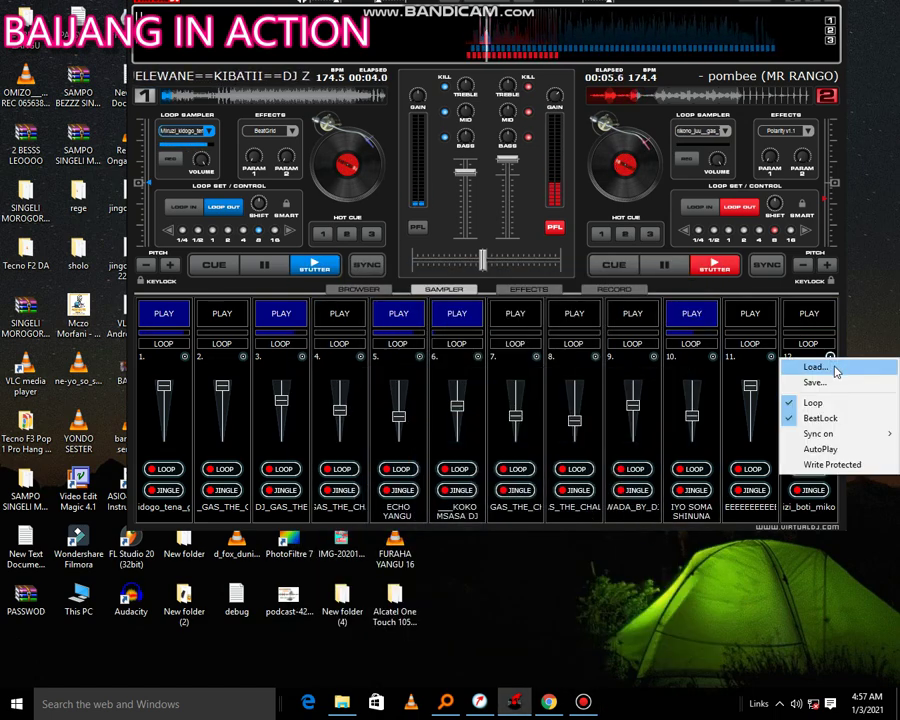
{"action": "left_click", "coordinate": [757, 366]}
{"action": "scroll", "coordinate": [412, 236], "scroll_direction": "down", "scroll_amount": 5}
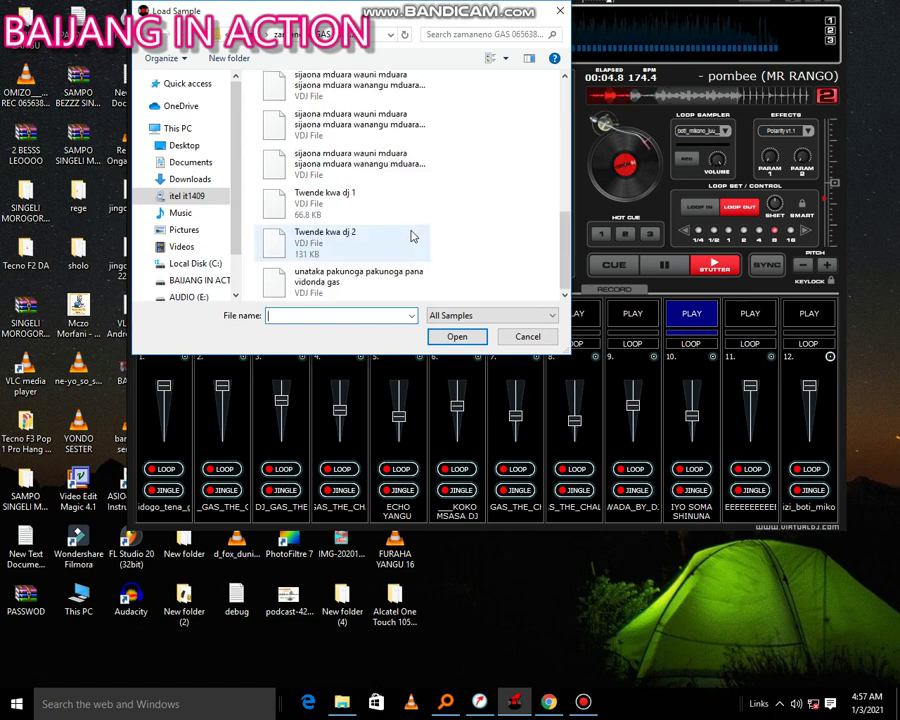
{"action": "scroll", "coordinate": [412, 228], "scroll_direction": "up", "scroll_amount": 2}
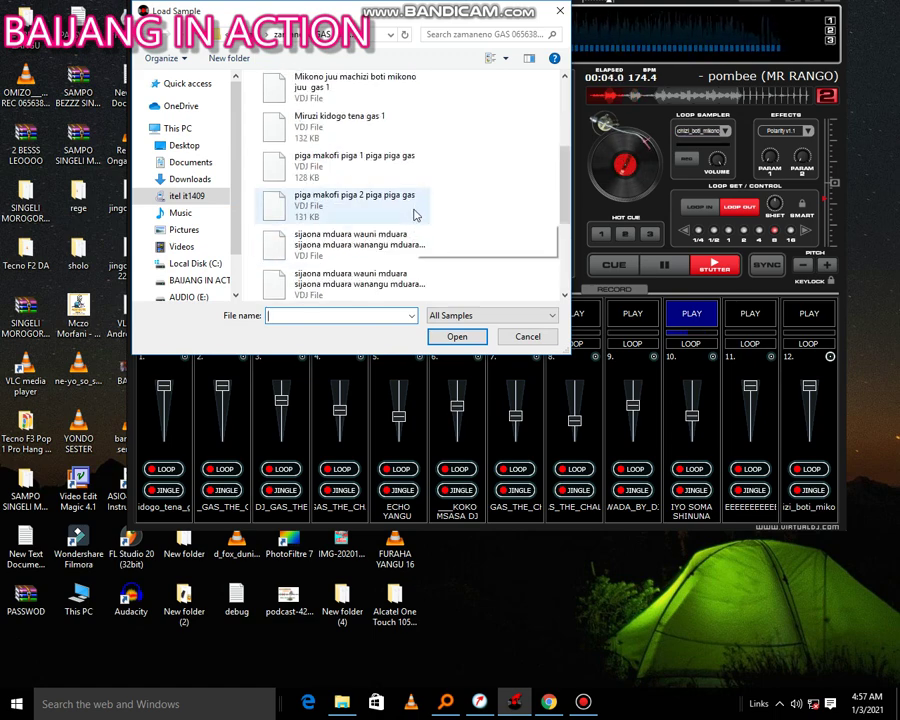
{"action": "double_click", "coordinate": [399, 168]}
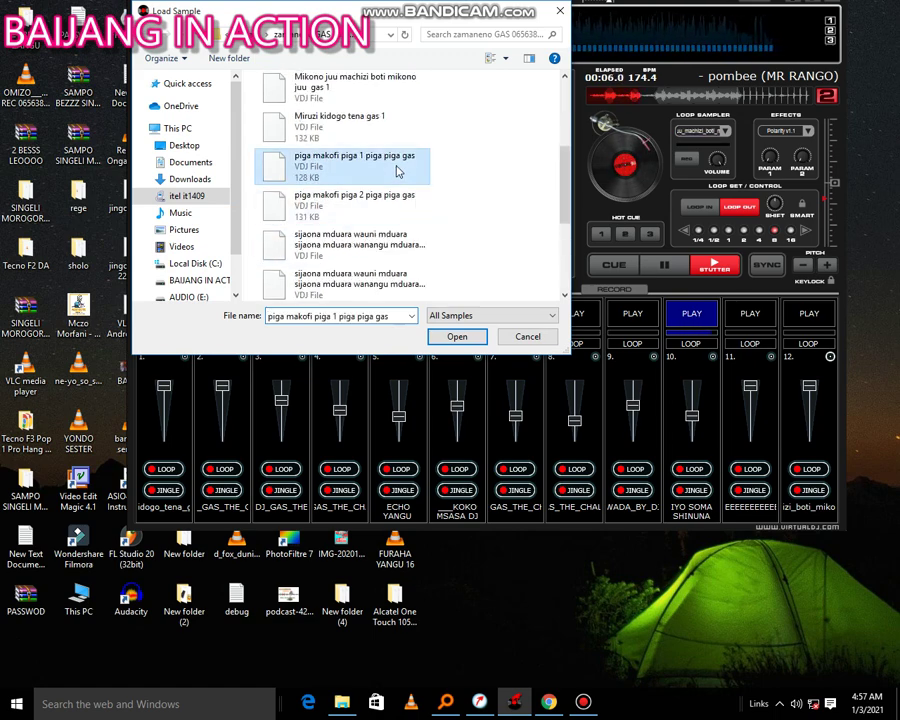
{"action": "left_click", "coordinate": [804, 316]}
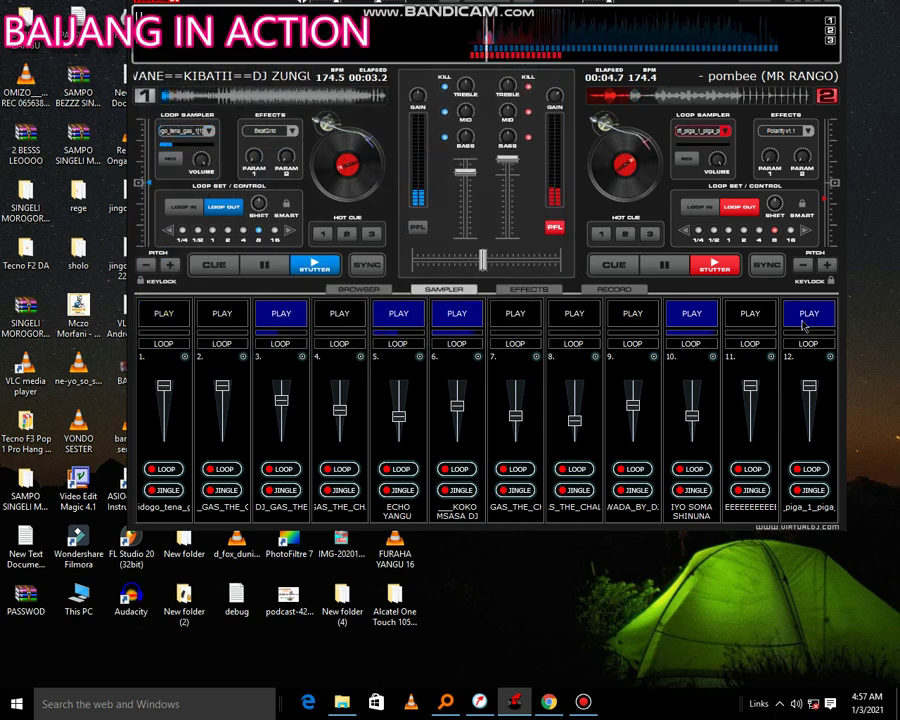
- Replace sampler slot 3 with slot 2, and load "piga makofi piga 2 piga piga gas" into slot 1
{"action": "left_click", "coordinate": [236, 314]}
{"action": "left_click", "coordinate": [276, 314]}
{"action": "left_click", "coordinate": [185, 356]}
{"action": "left_click", "coordinate": [200, 362]}
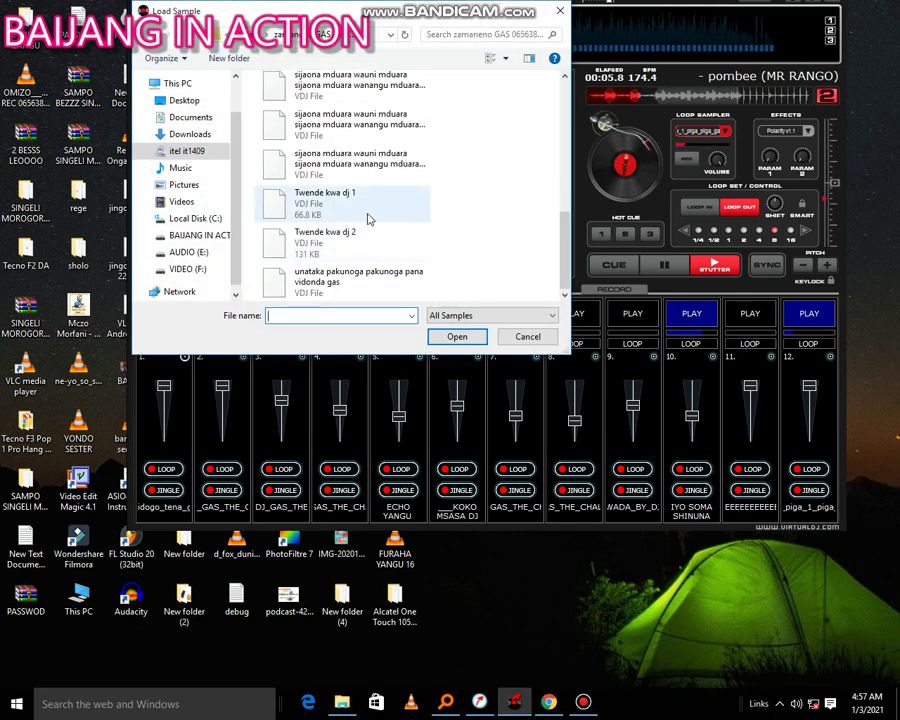
{"action": "scroll", "coordinate": [378, 171], "scroll_direction": "up", "scroll_amount": 1}
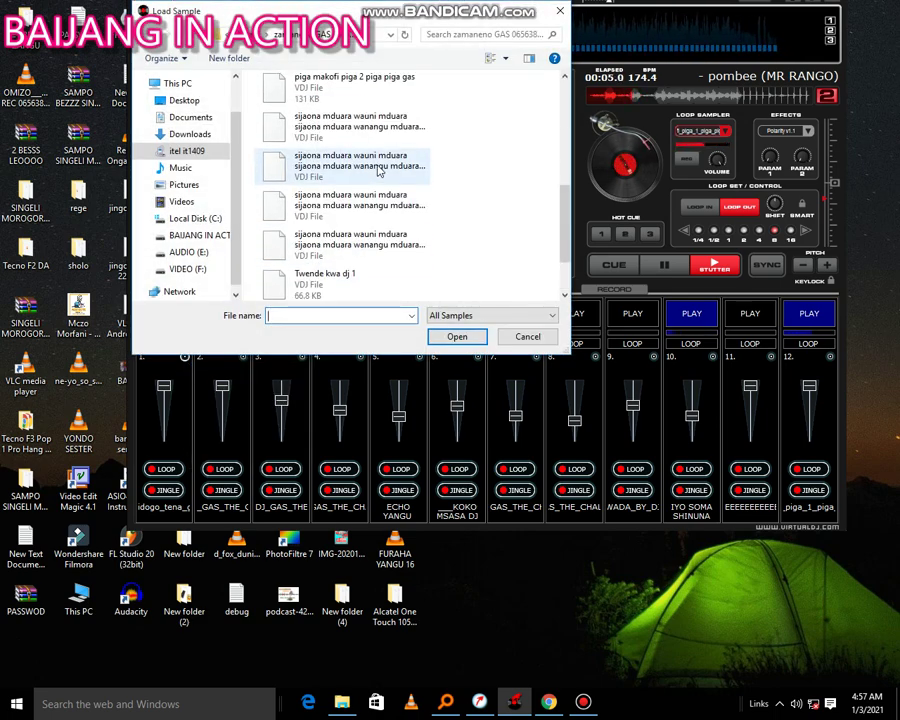
{"action": "scroll", "coordinate": [378, 171], "scroll_direction": "up", "scroll_amount": 1}
{"action": "double_click", "coordinate": [372, 194]}
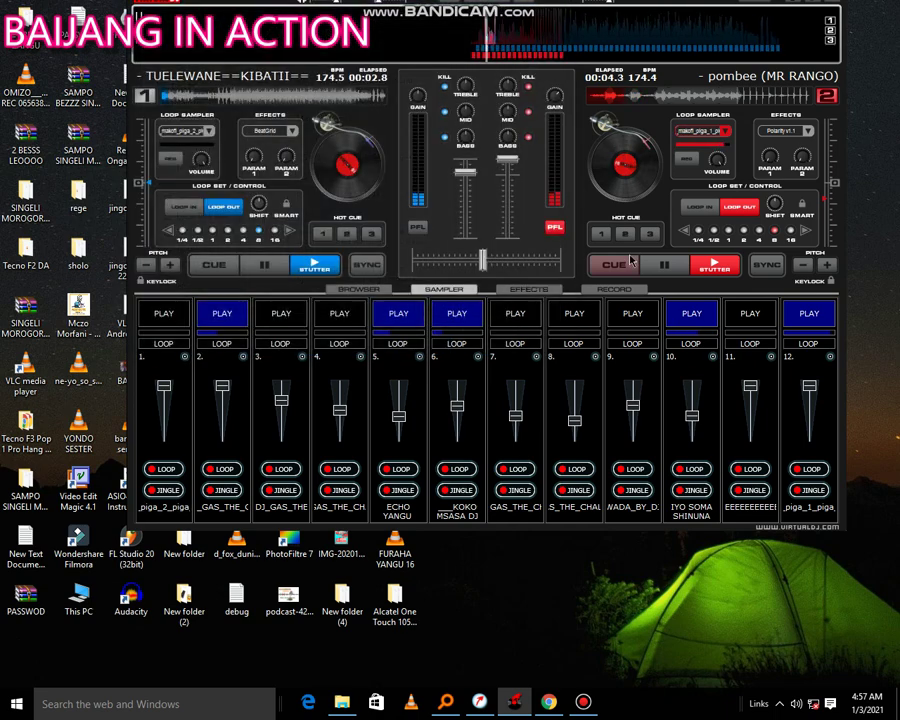
- Hand over from slot 12 to slot 1, load a "sijaona mduara wauni mduara" sample into slot 12 and play it instead
{"action": "left_click", "coordinate": [809, 315]}
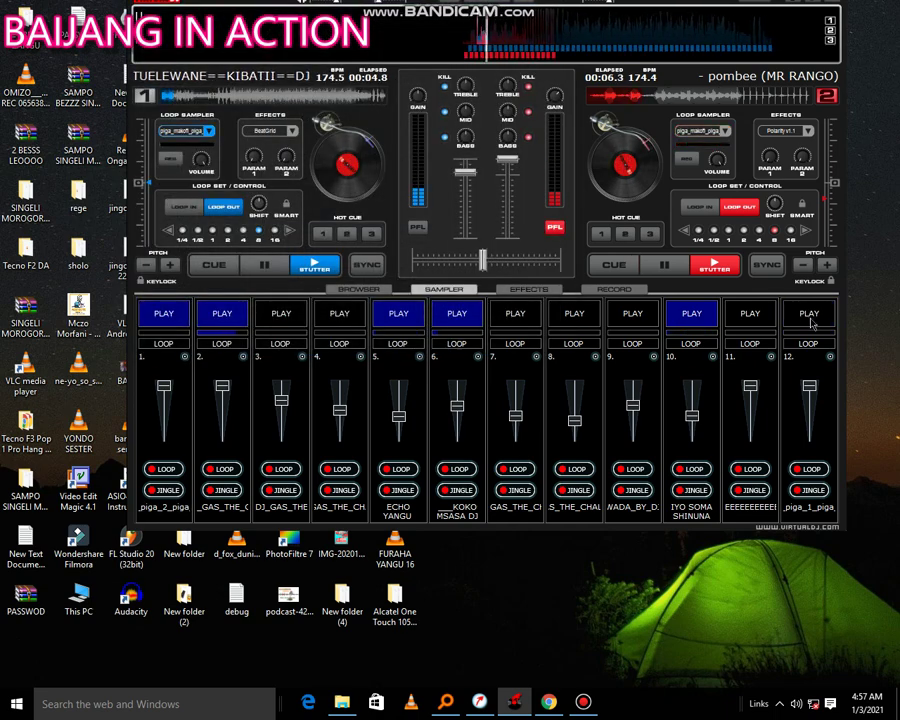
{"action": "left_click", "coordinate": [830, 357]}
{"action": "left_click", "coordinate": [838, 367]}
{"action": "scroll", "coordinate": [495, 281], "scroll_direction": "down", "scroll_amount": 1}
{"action": "scroll", "coordinate": [450, 262], "scroll_direction": "down", "scroll_amount": 1}
{"action": "double_click", "coordinate": [456, 256]}
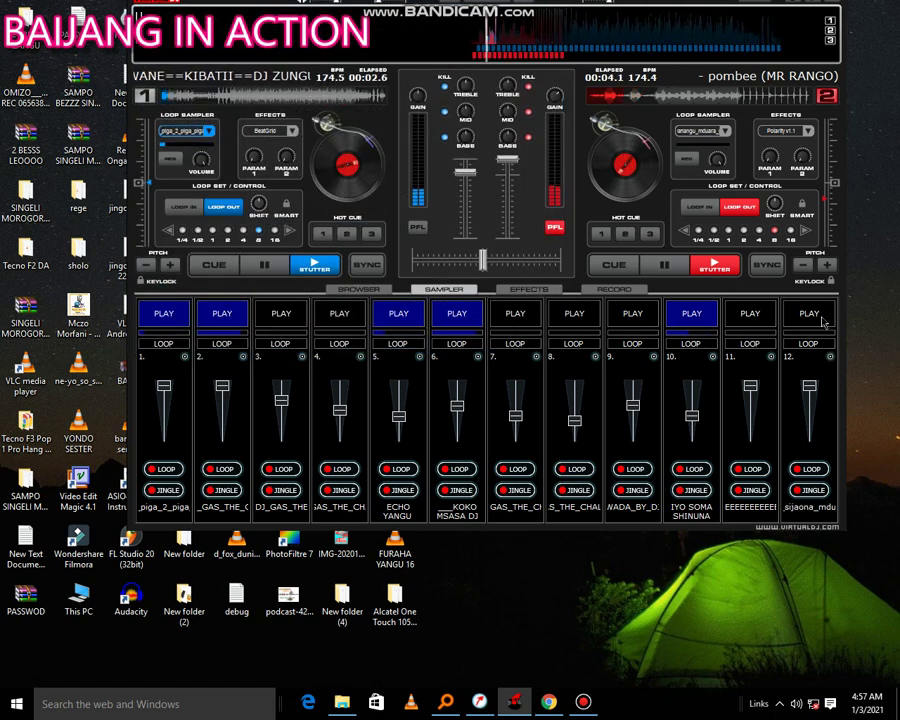
{"action": "left_click", "coordinate": [822, 320]}
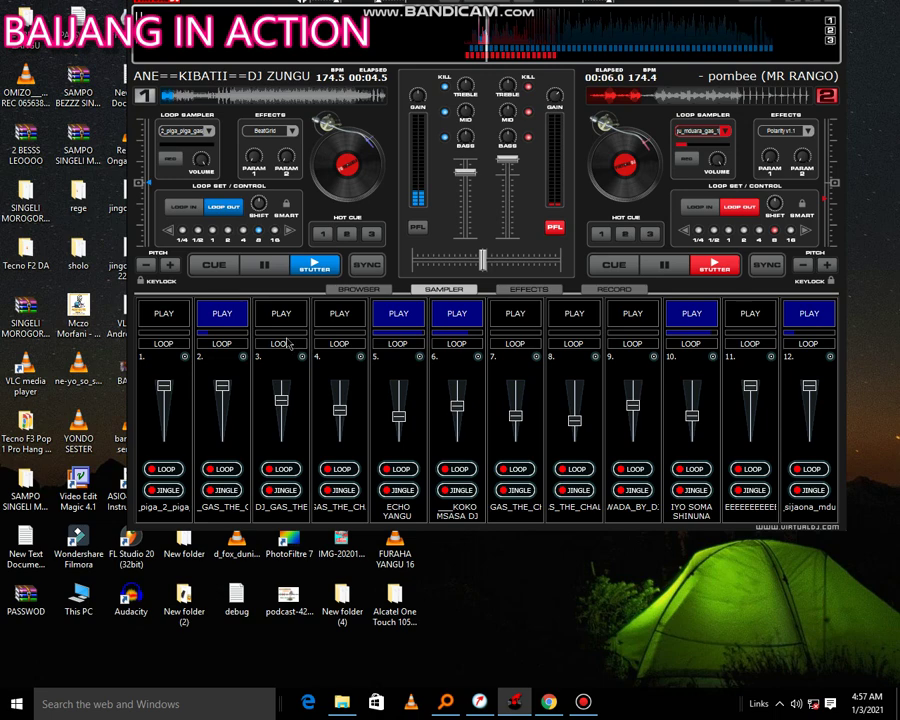
- Replace sampler slot 2 with slot 3, and load the second "sijaona mduara wauni mduara" sample into slot 1
{"action": "left_click", "coordinate": [240, 320]}
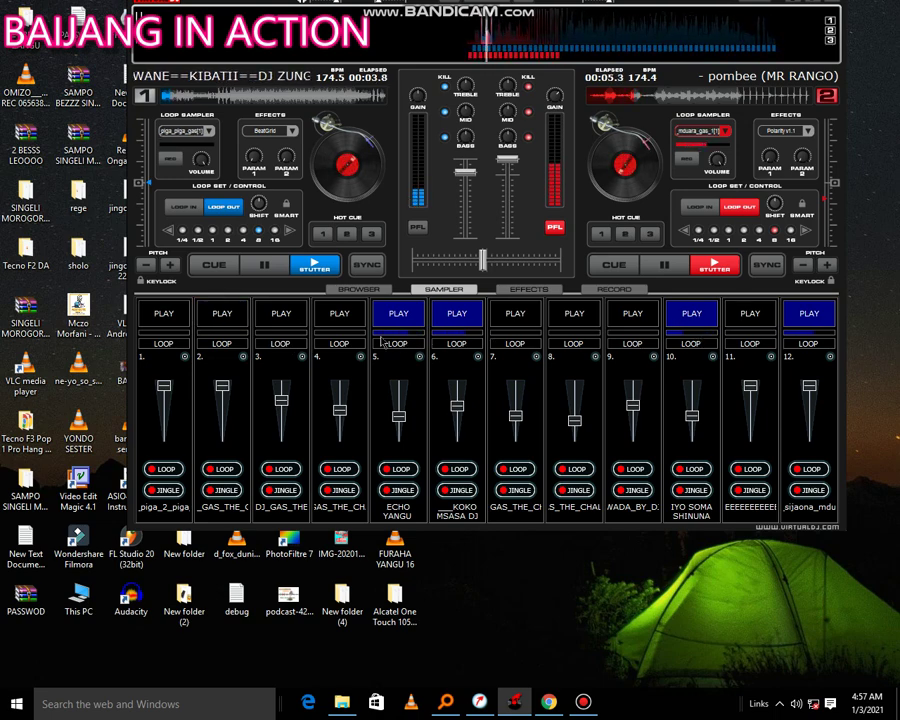
{"action": "left_click", "coordinate": [298, 320]}
{"action": "right_click", "coordinate": [185, 358]}
{"action": "left_click", "coordinate": [196, 368]}
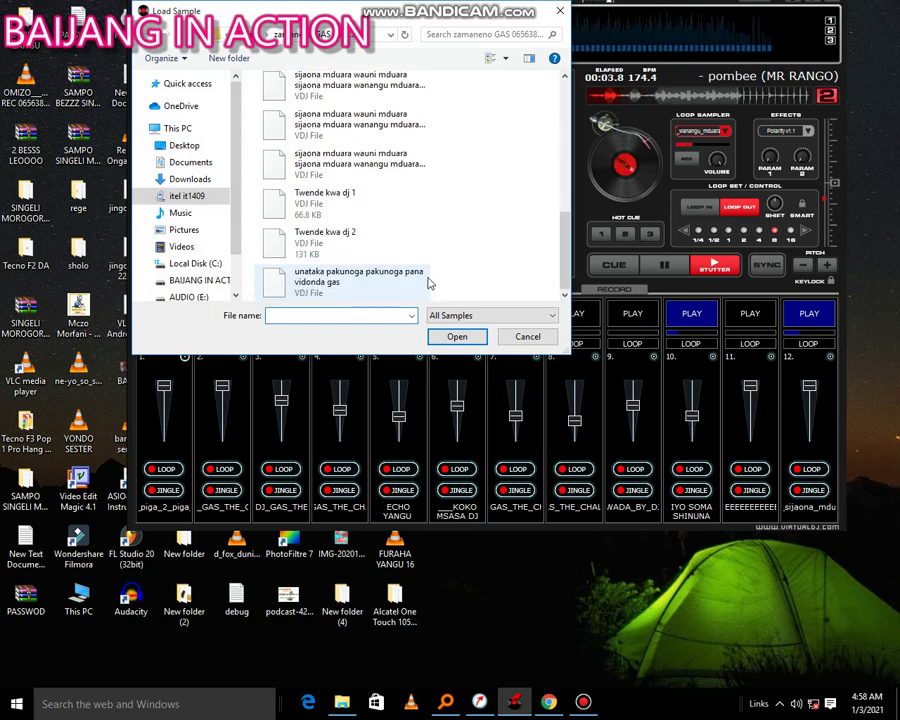
{"action": "scroll", "coordinate": [428, 283], "scroll_direction": "up", "scroll_amount": 1}
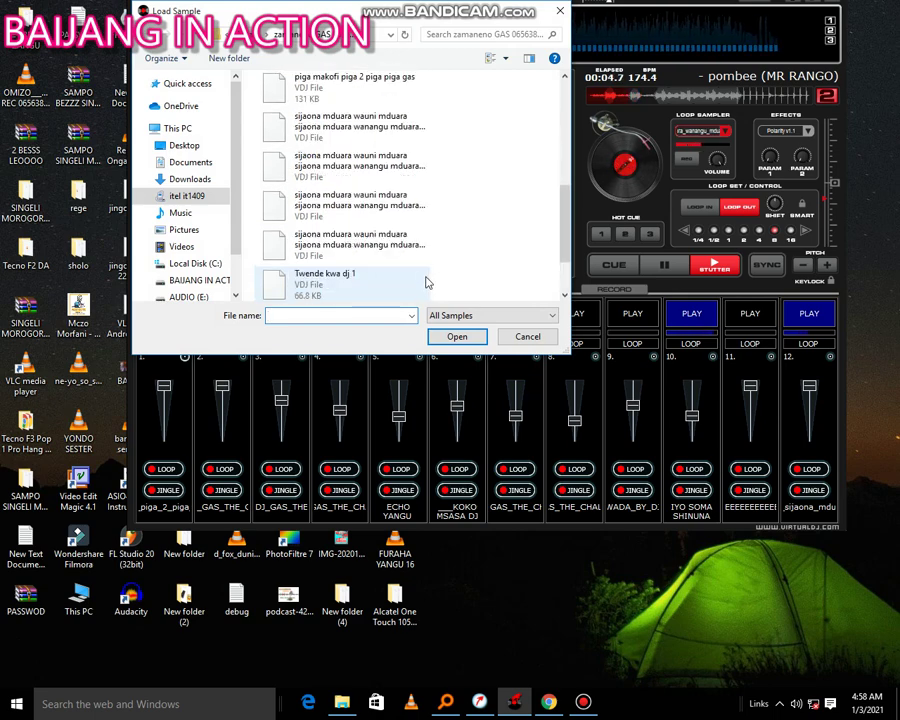
{"action": "double_click", "coordinate": [376, 170]}
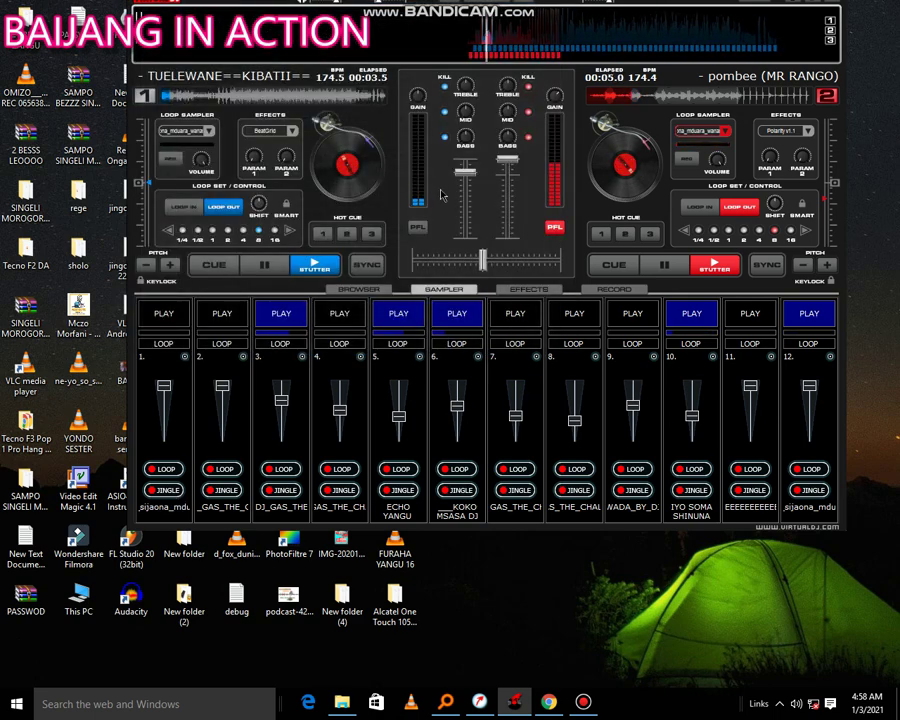
- Switch playback from slot 12 to slot 1, load the third "sijaona mduara wauni mduara" sample into slot 12 and play it in place of slot 1
{"action": "left_click", "coordinate": [716, 260]}
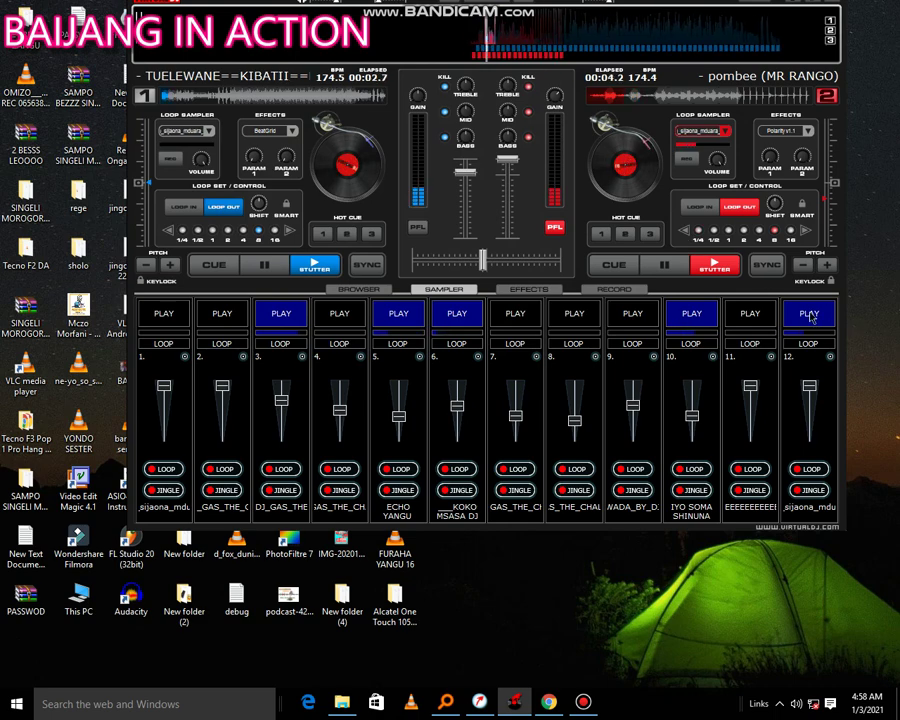
{"action": "left_click", "coordinate": [829, 357]}
{"action": "left_click", "coordinate": [828, 361]}
{"action": "scroll", "coordinate": [346, 266], "scroll_direction": "down", "scroll_amount": 3}
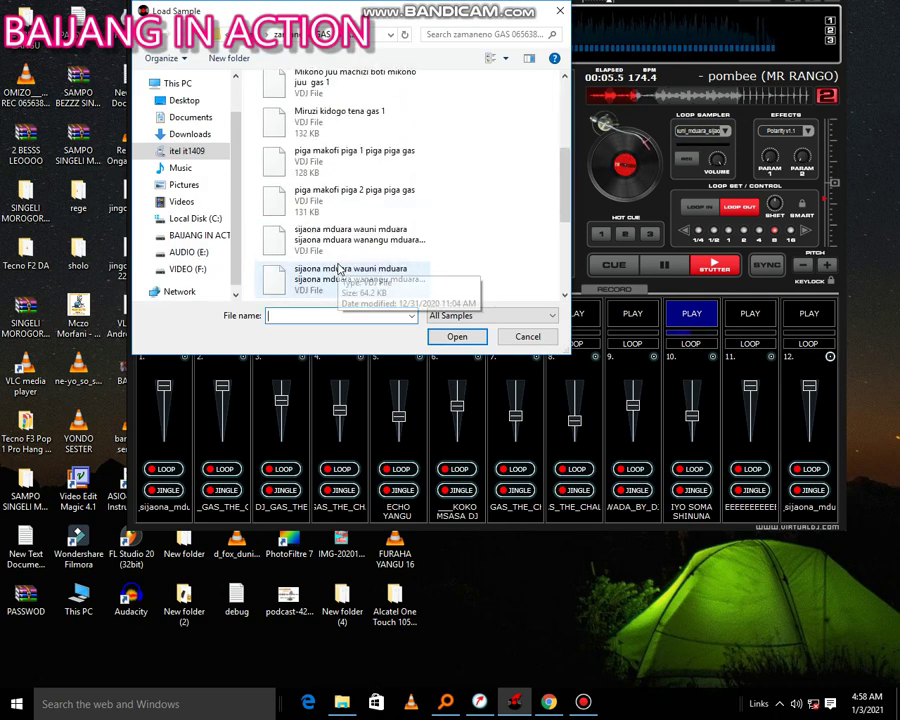
{"action": "scroll", "coordinate": [340, 269], "scroll_direction": "down", "scroll_amount": 2}
{"action": "double_click", "coordinate": [345, 197]}
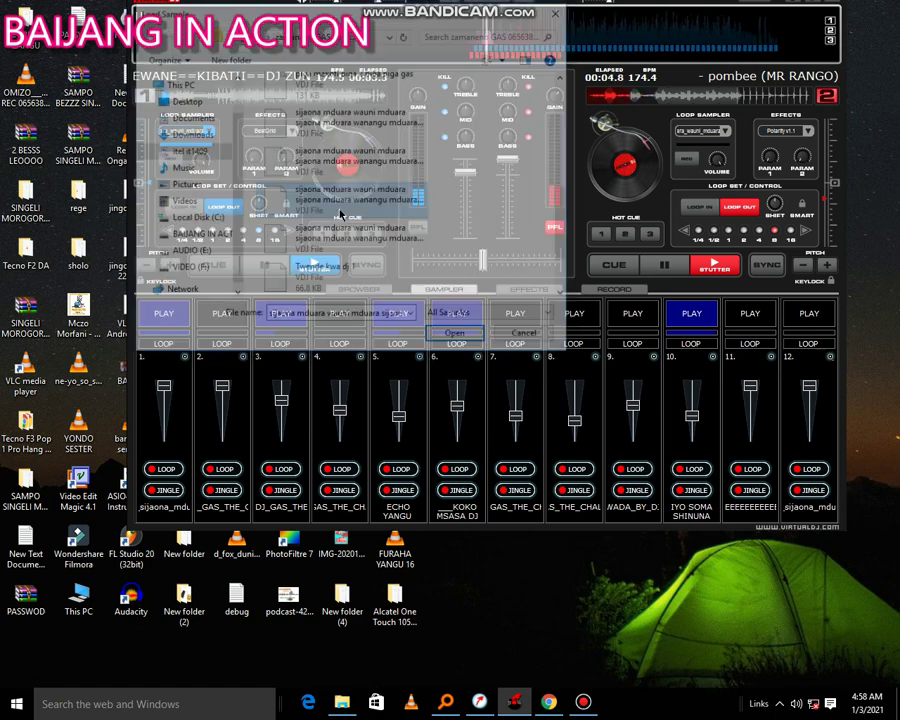
{"action": "left_click", "coordinate": [809, 313]}
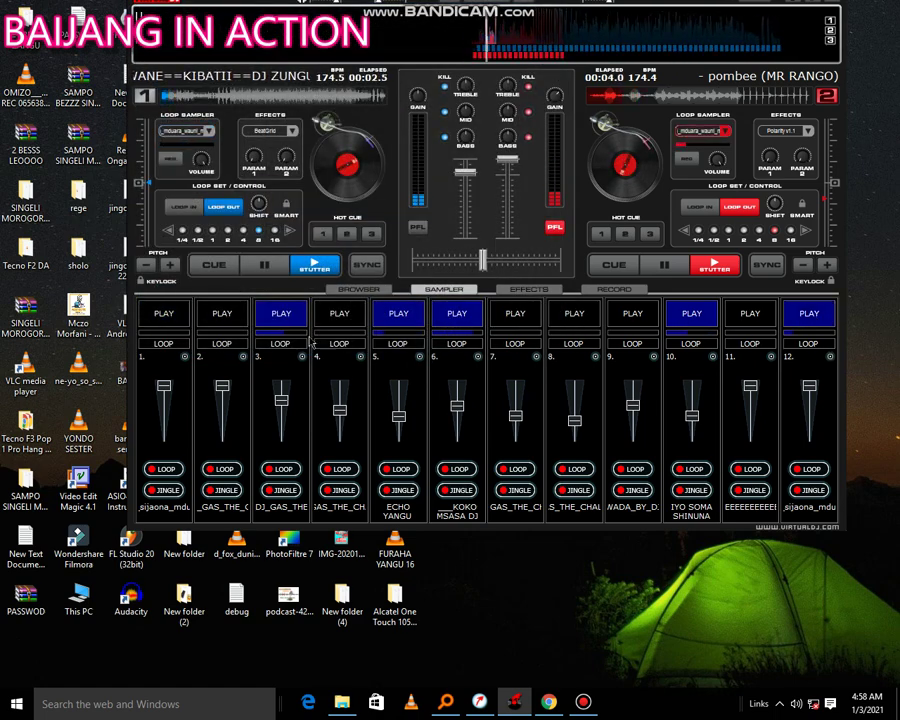
- Load another "sijaona mduara wauni mduara" sample into sampler slot 1 while slot 12 plays
{"action": "left_click", "coordinate": [185, 357]}
{"action": "left_click", "coordinate": [212, 362]}
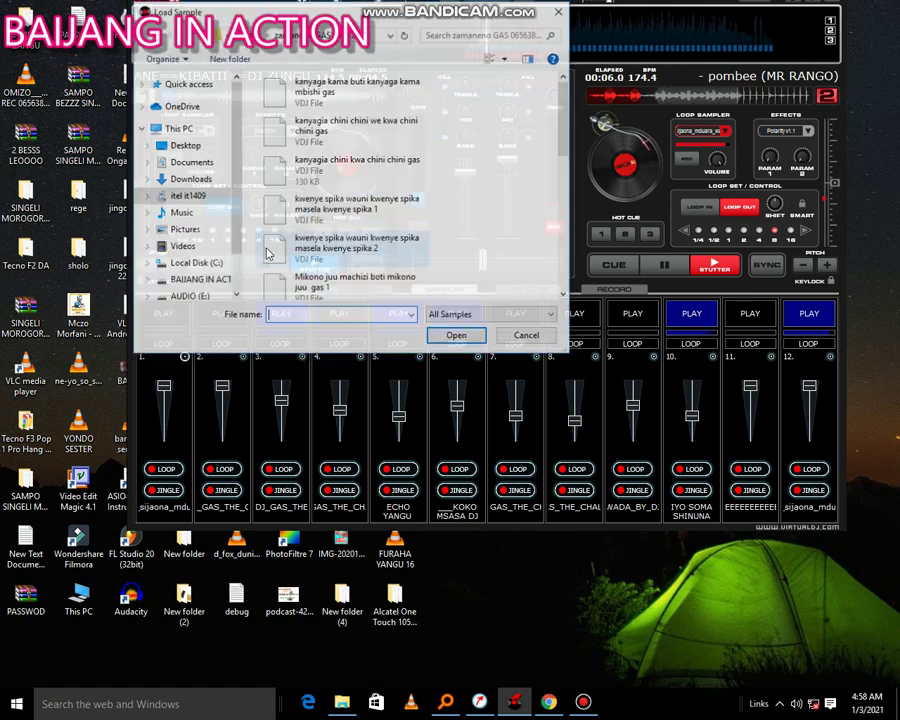
{"action": "scroll", "coordinate": [287, 250], "scroll_direction": "down", "scroll_amount": 1}
{"action": "double_click", "coordinate": [289, 248]}
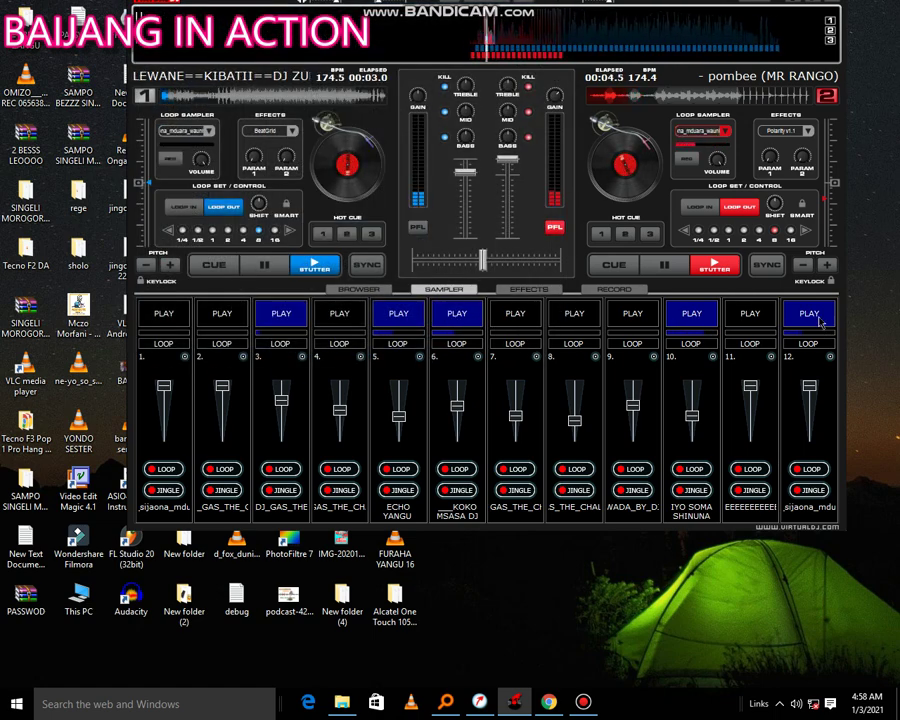
- Hand over from slot 12 to slot 1, load "Twende kwa dj 1" into slot 12 and play it instead
{"action": "left_click", "coordinate": [830, 356]}
{"action": "left_click", "coordinate": [805, 365]}
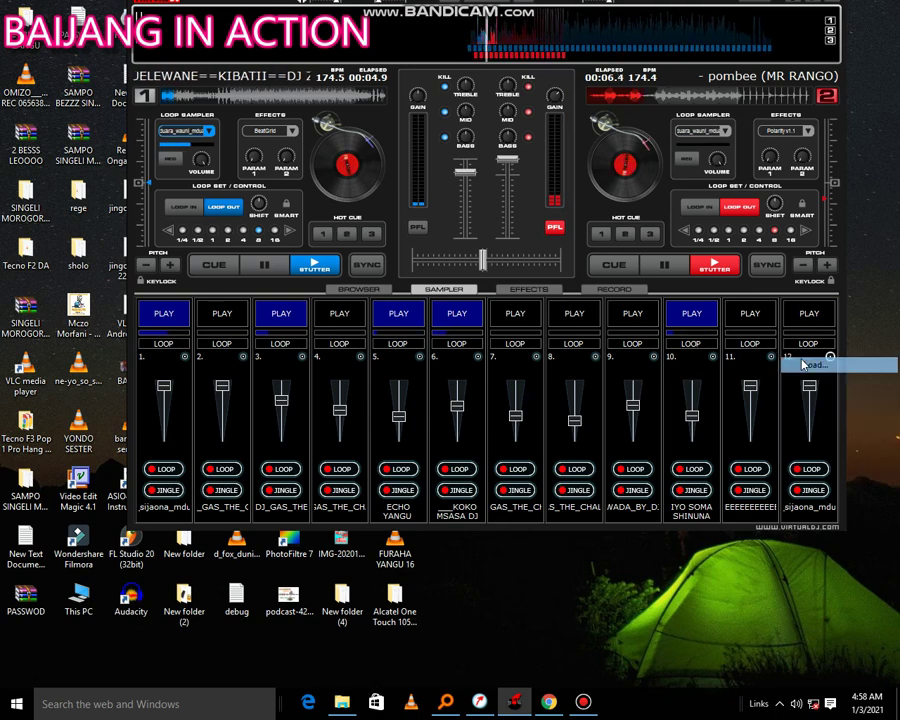
{"action": "scroll", "coordinate": [440, 268], "scroll_direction": "down", "scroll_amount": 5}
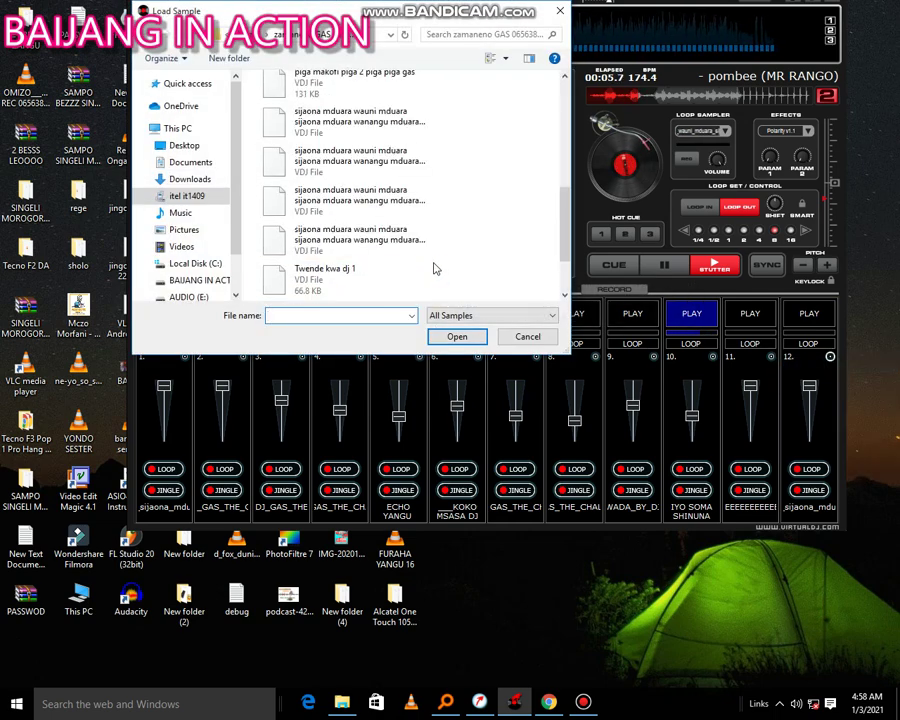
{"action": "double_click", "coordinate": [408, 272]}
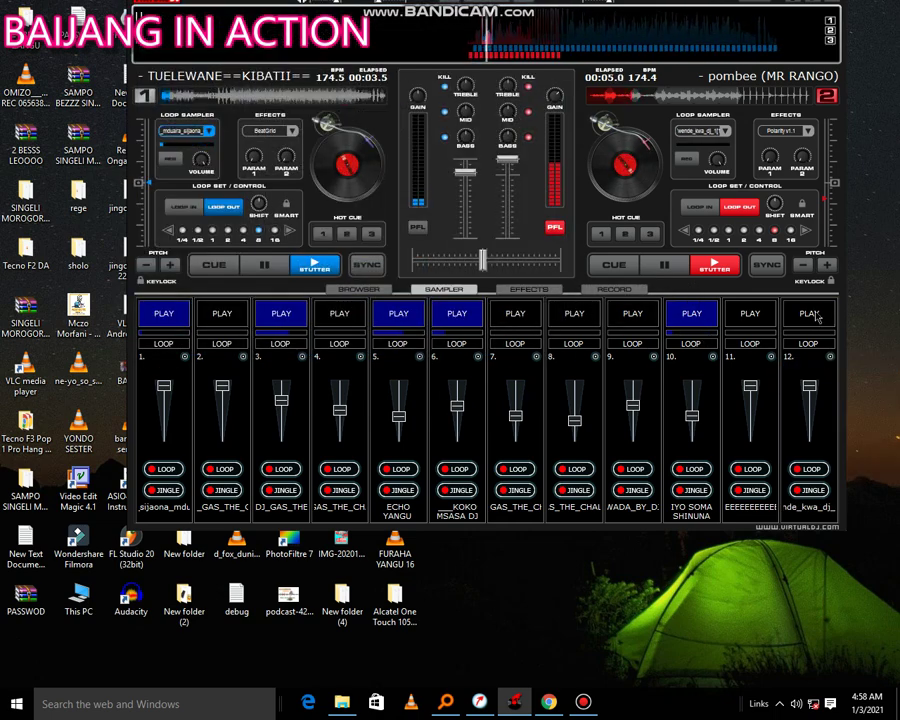
{"action": "left_click", "coordinate": [810, 316]}
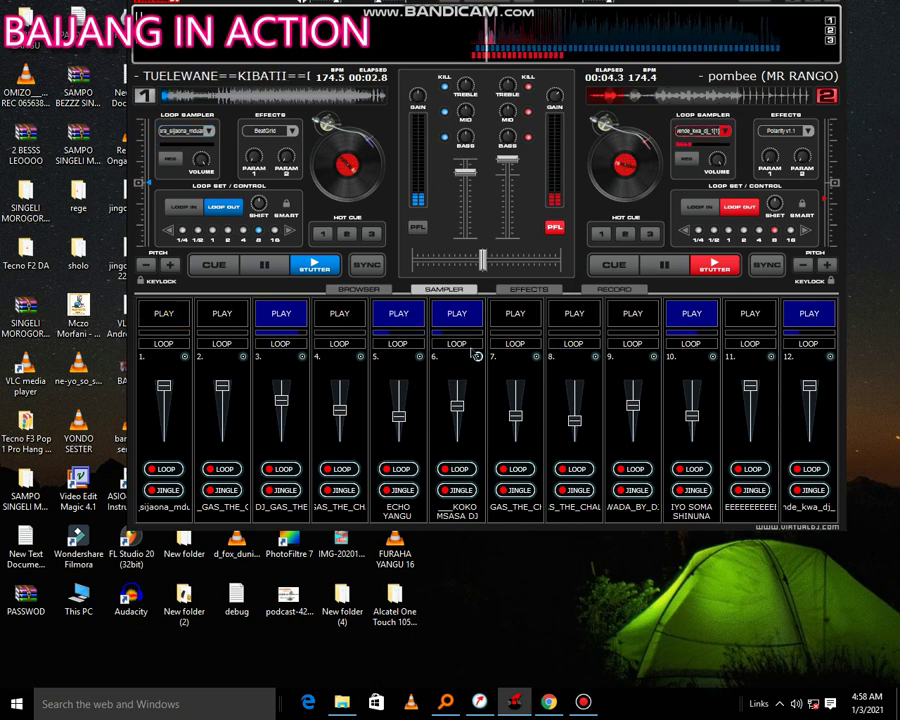
- Replace sampler slot 3 with slot 2, and load "Twende kwa dj 2" into slot 1
{"action": "left_click", "coordinate": [244, 318]}
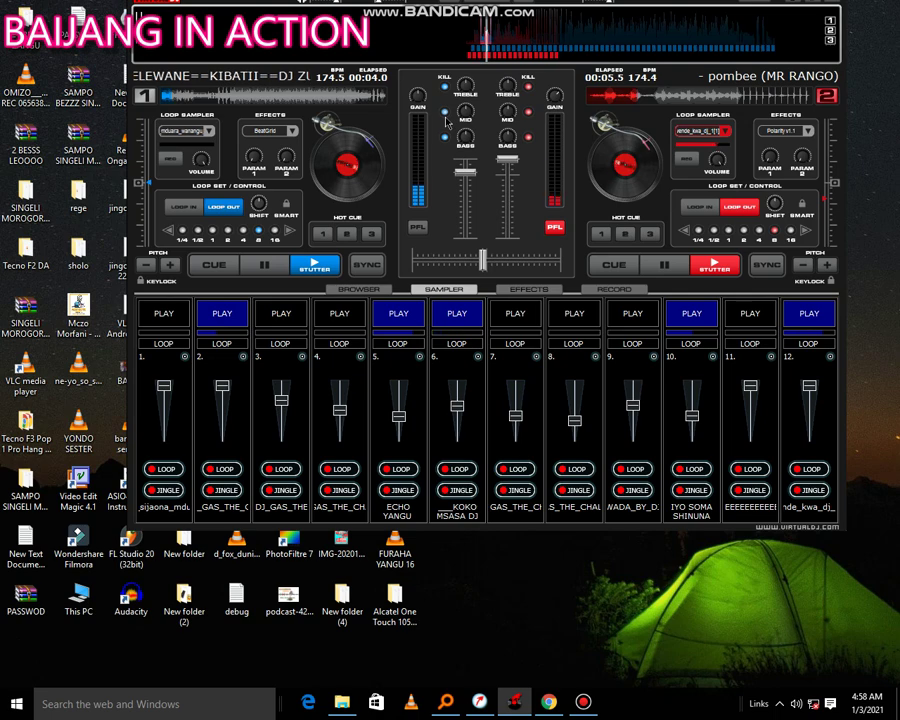
{"action": "left_click", "coordinate": [184, 356]}
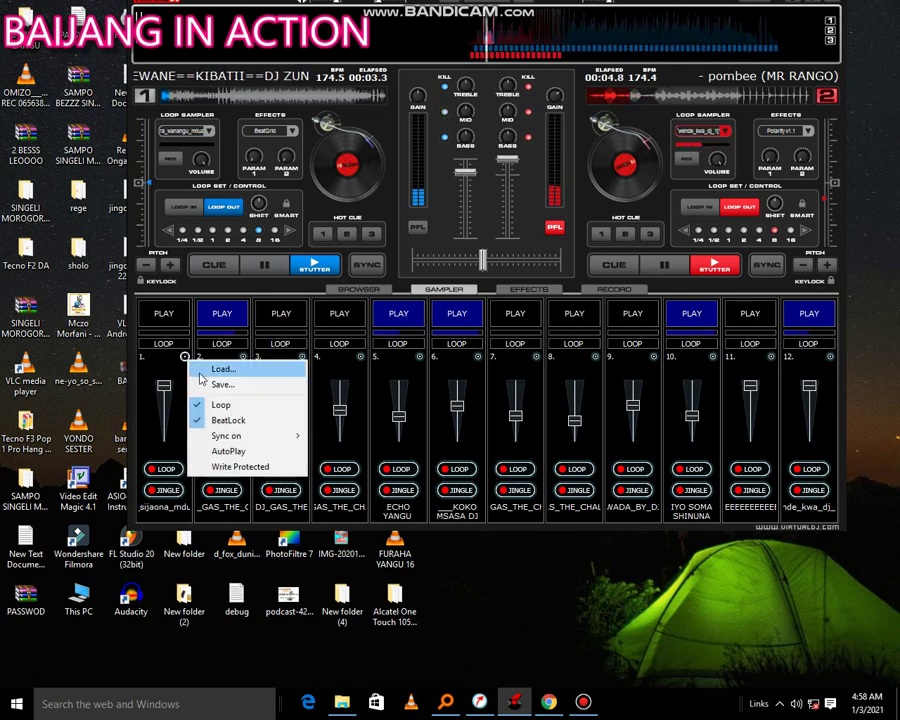
{"action": "left_click", "coordinate": [200, 367]}
{"action": "scroll", "coordinate": [359, 200], "scroll_direction": "down", "scroll_amount": 5}
{"action": "double_click", "coordinate": [380, 236]}
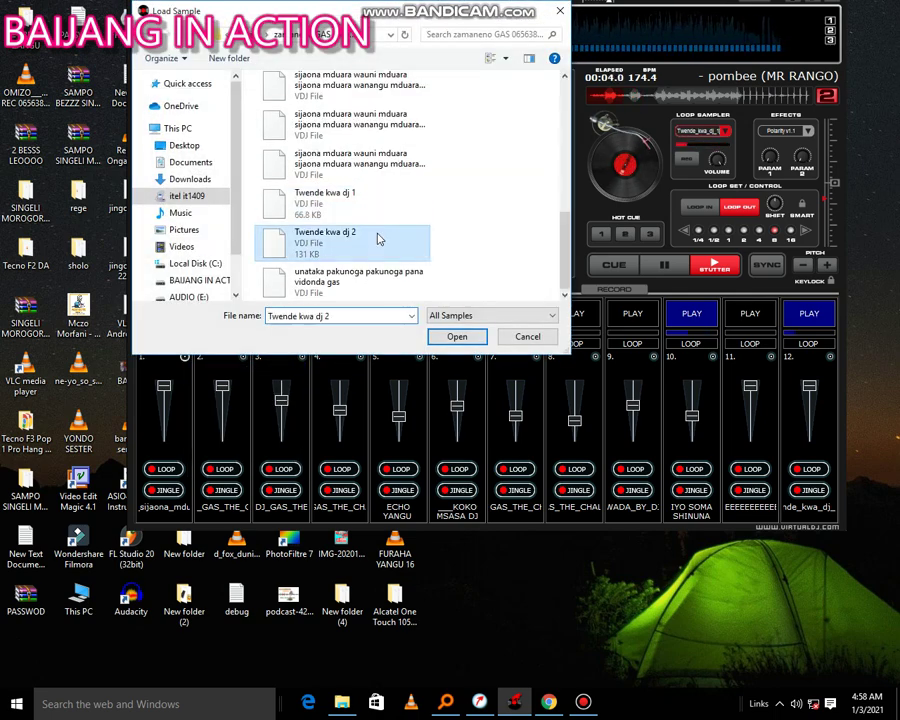
- Play slot 1 in place of slot 12, and load "unataka pakunoga pakunoga pana vidonda gas" into slot 12
{"action": "left_click", "coordinate": [819, 324]}
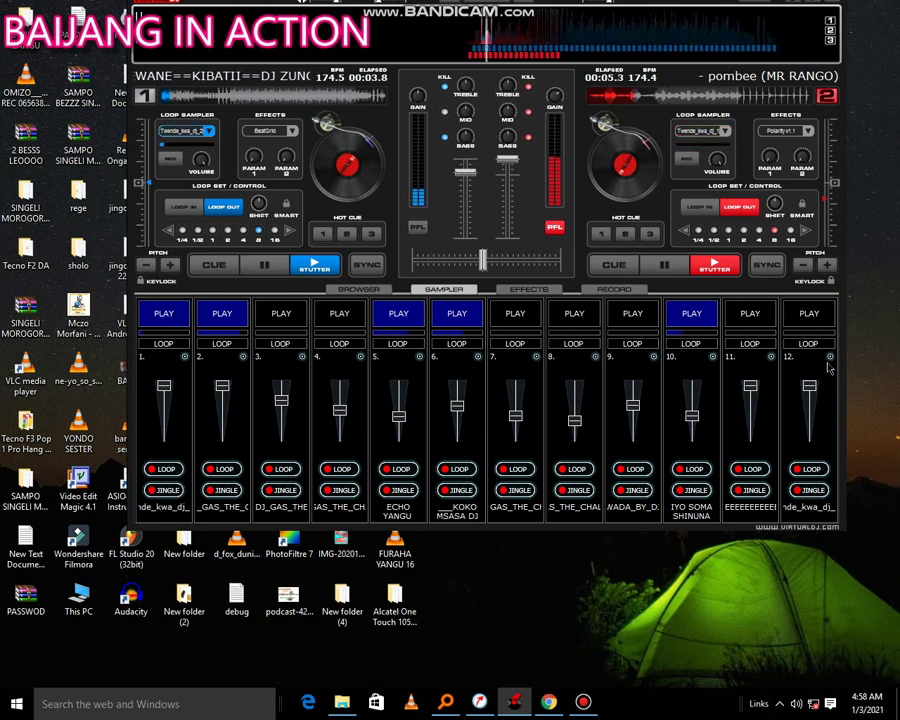
{"action": "left_click", "coordinate": [829, 358]}
{"action": "left_click", "coordinate": [818, 368]}
{"action": "scroll", "coordinate": [470, 265], "scroll_direction": "down", "scroll_amount": 5}
{"action": "double_click", "coordinate": [430, 288]}
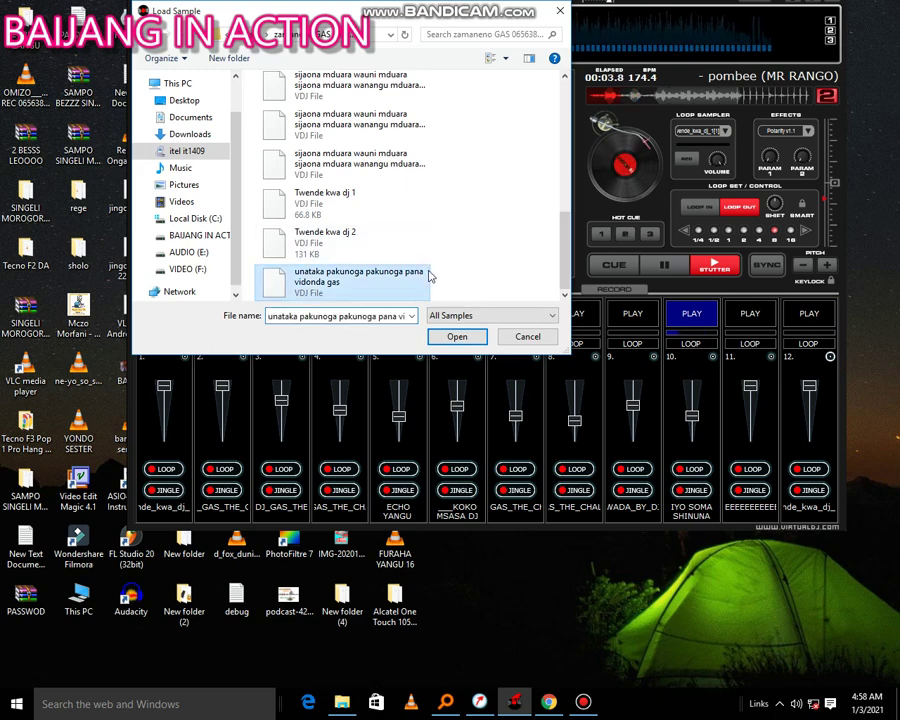
- Play sampler slot 12 briefly alongside slot 1, stop it, and restart it in place of slot 1
{"action": "left_click", "coordinate": [824, 321]}
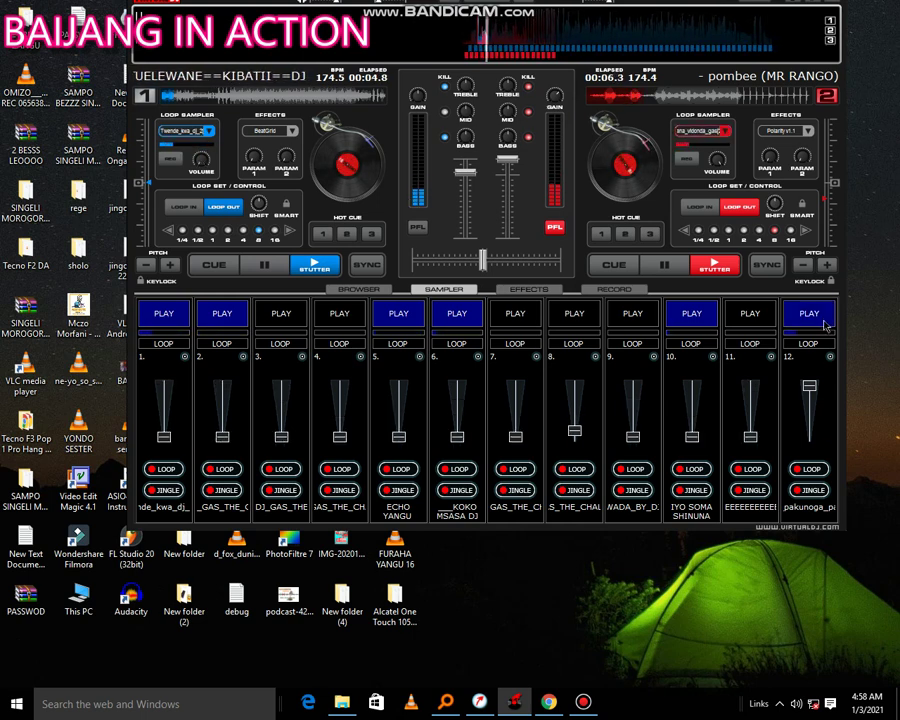
{"action": "left_click", "coordinate": [824, 322]}
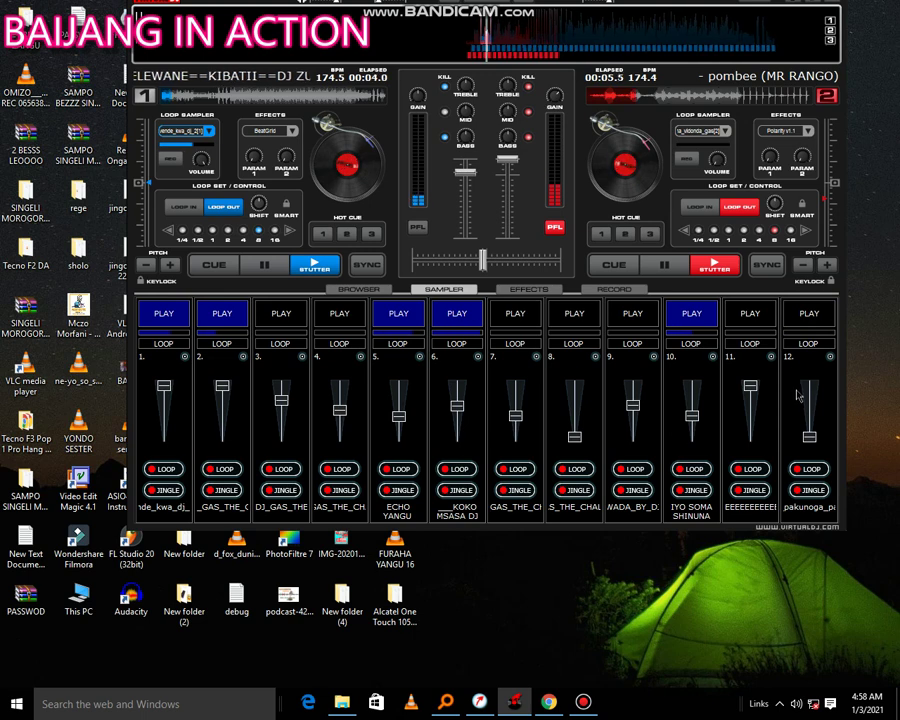
{"action": "left_click", "coordinate": [815, 326]}
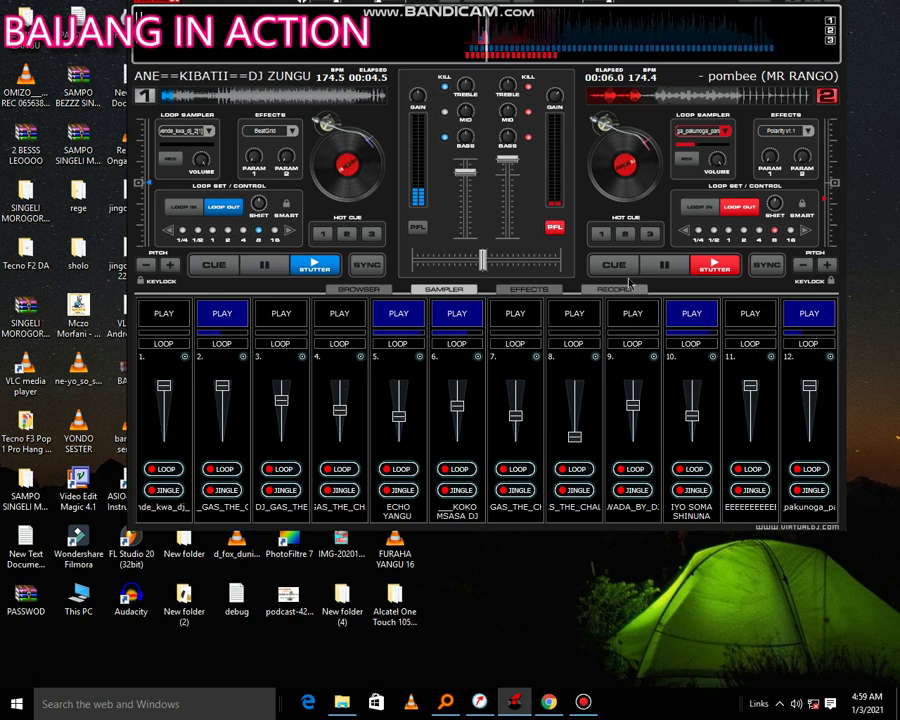
{"action": "left_click", "coordinate": [600, 233]}
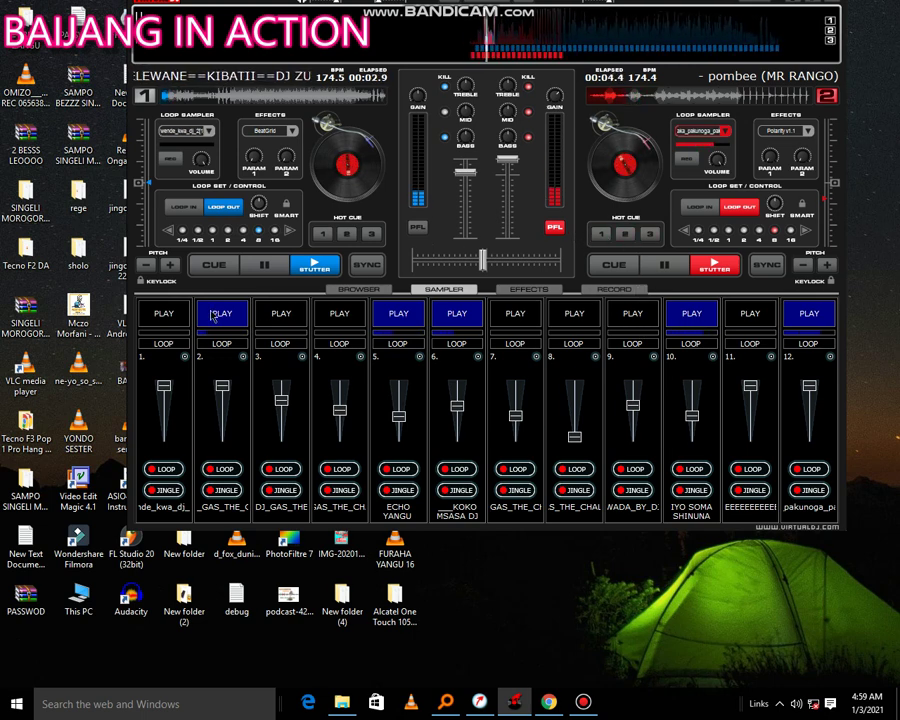
- Dip deck 2's volume fader and raise it back to near full, and bring up the Bandicam recorder window
{"action": "left_click", "coordinate": [584, 703]}
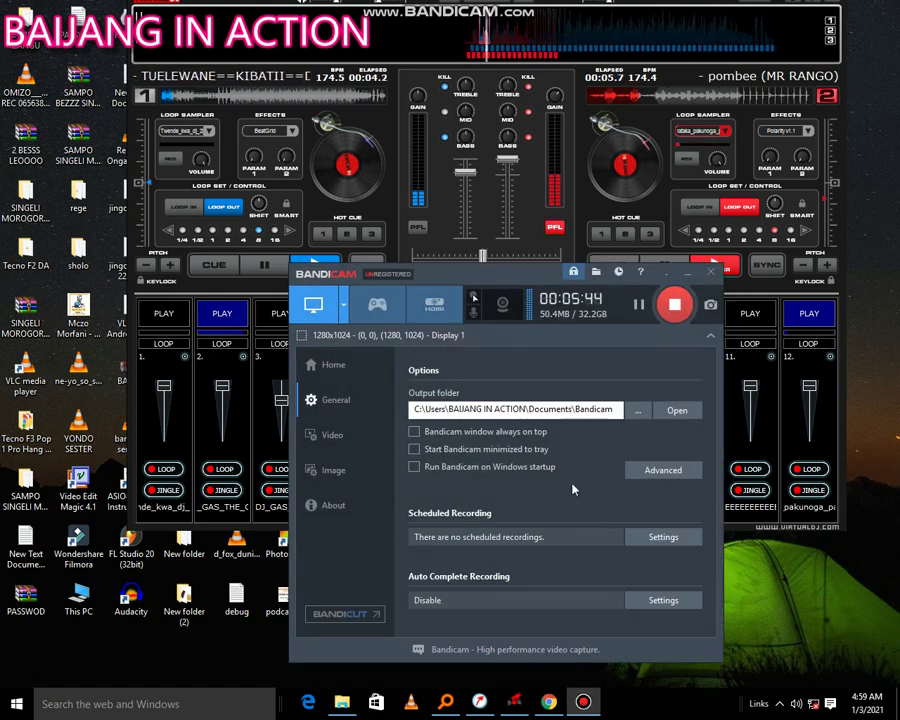
{"action": "left_click", "coordinate": [515, 240]}
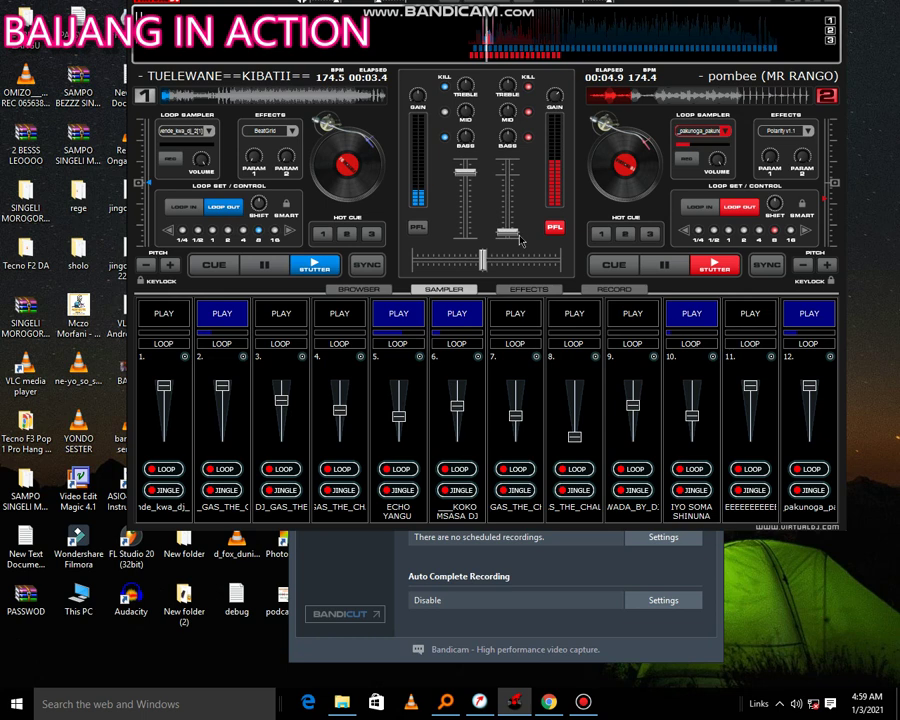
{"action": "left_click_drag", "start_coordinate": [510, 236], "coordinate": [510, 172]}
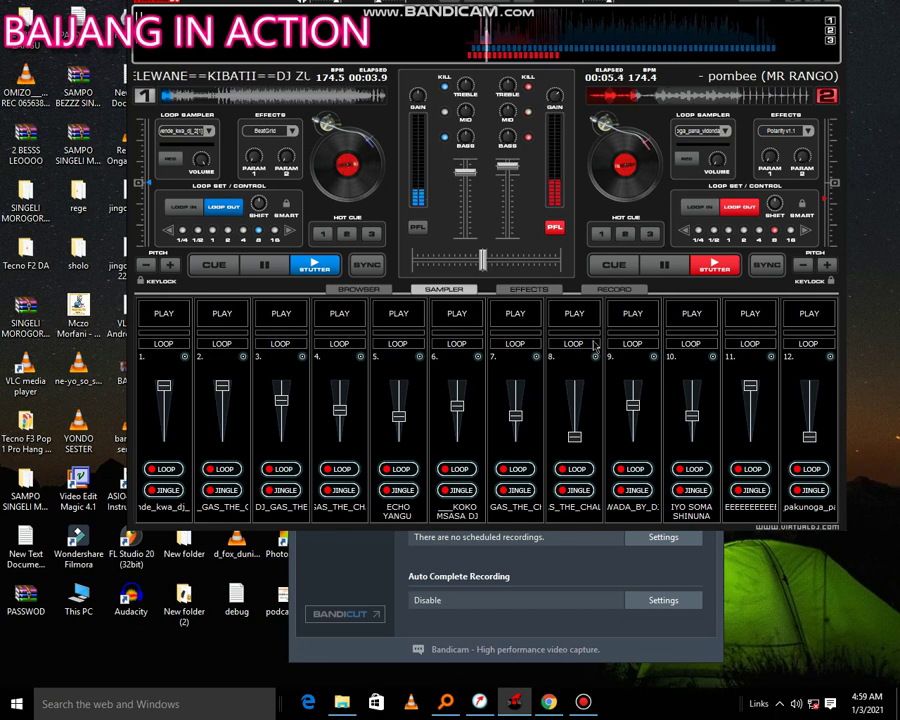
{"action": "key", "text": "alt+Tab"}
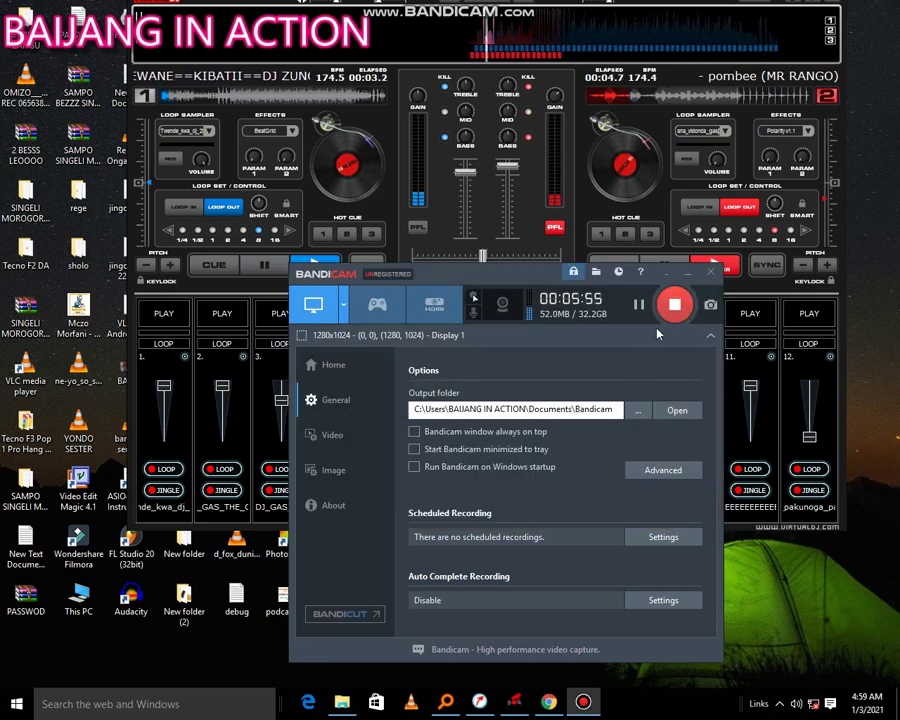